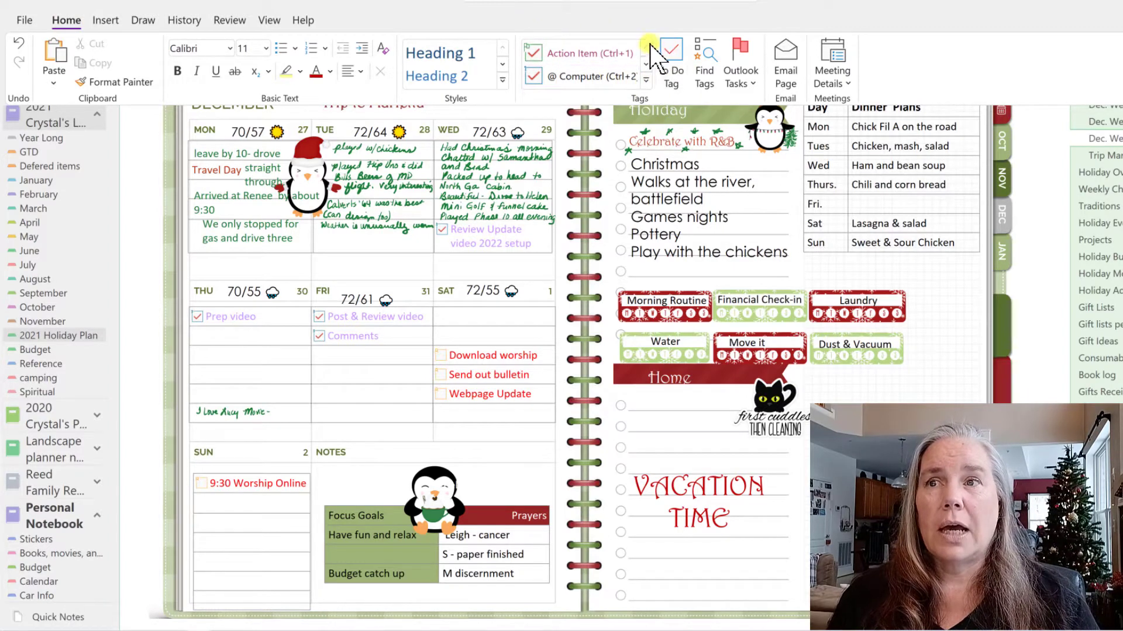
# Step: Expand the Tags gallery to show all tags, including To Do, Budget Task, Waiting On and Deferred
pyautogui.click(647, 80)
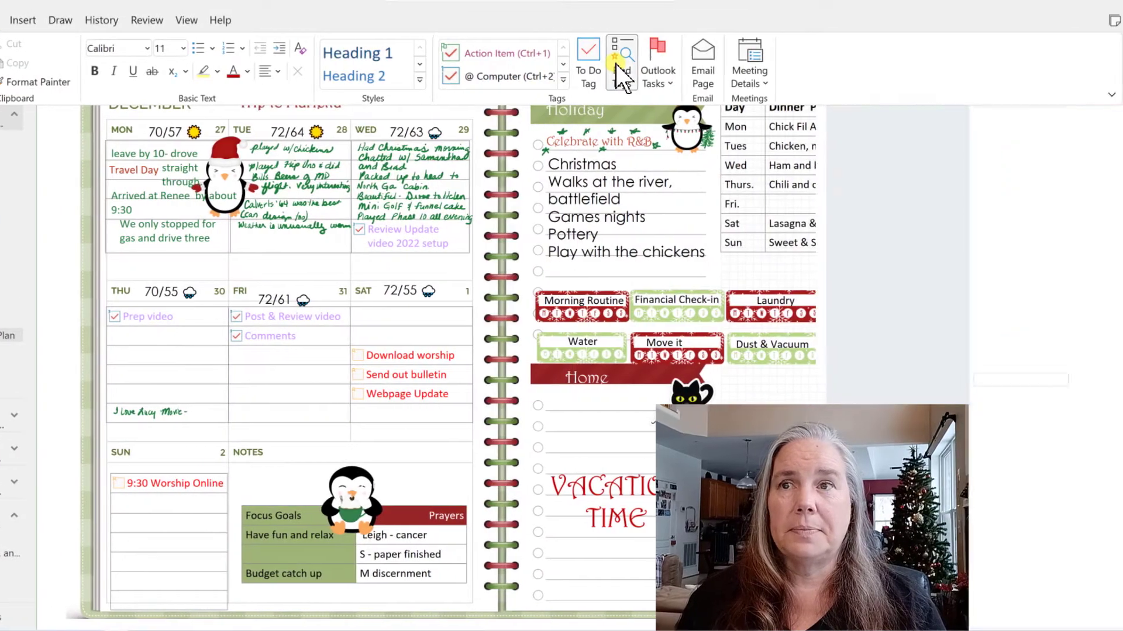
# Step: Open Find Tags to list the notebook's unchecked tagged items grouped by tag name
pyautogui.click(618, 67)
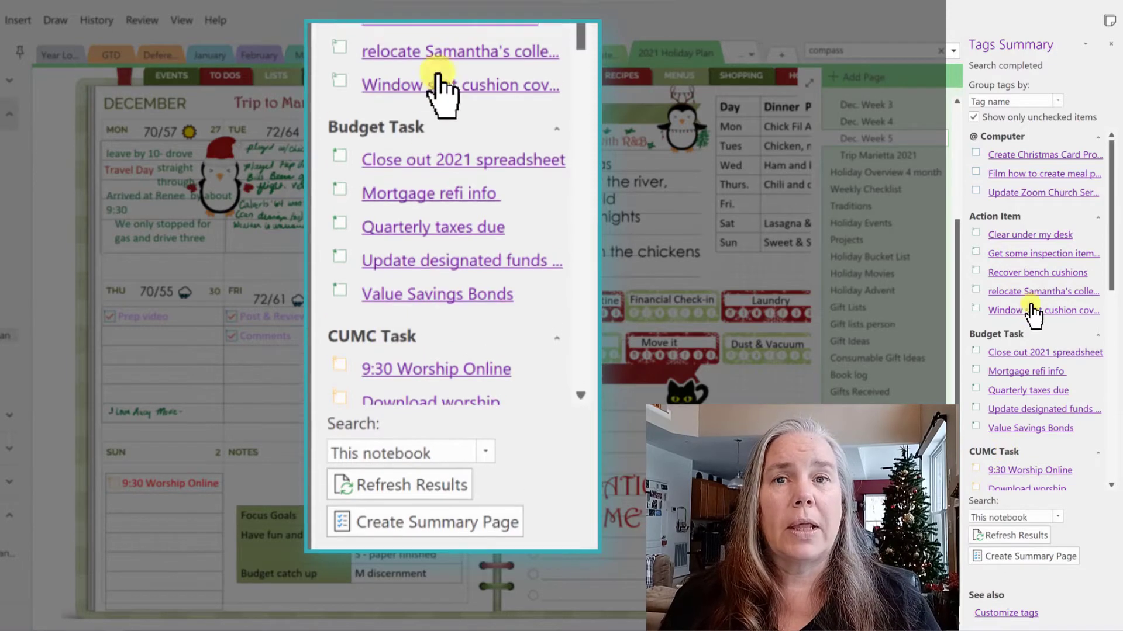
# Step: Check off Quarterly taxes due and jump to Sunday's 9:30 Worship Online CUMC task
pyautogui.click(1002, 154)
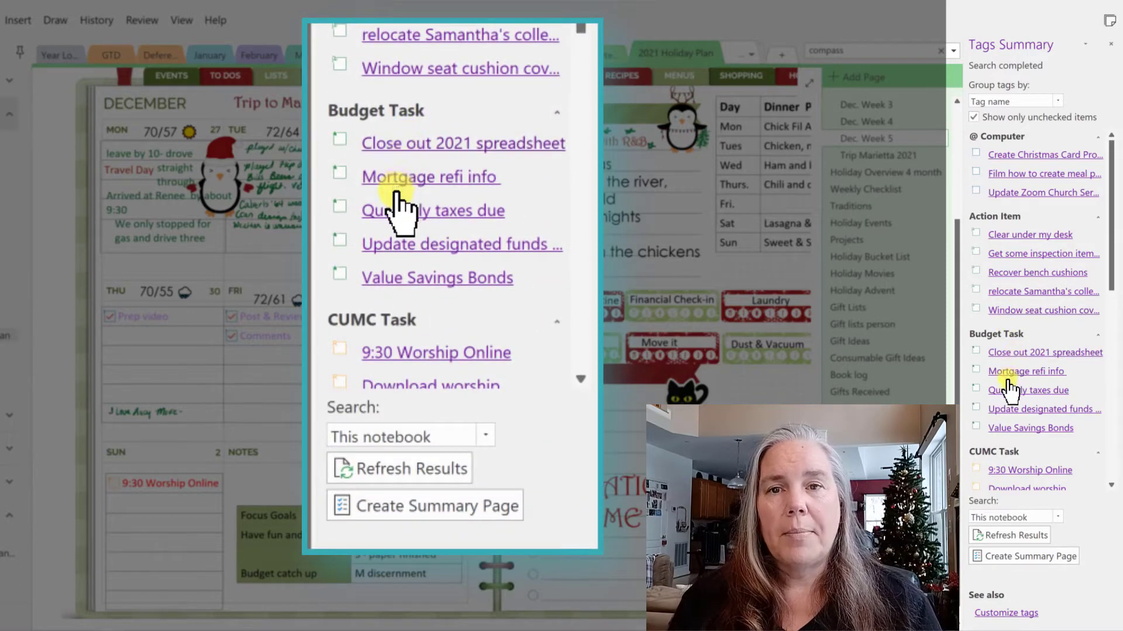
pyautogui.click(975, 389)
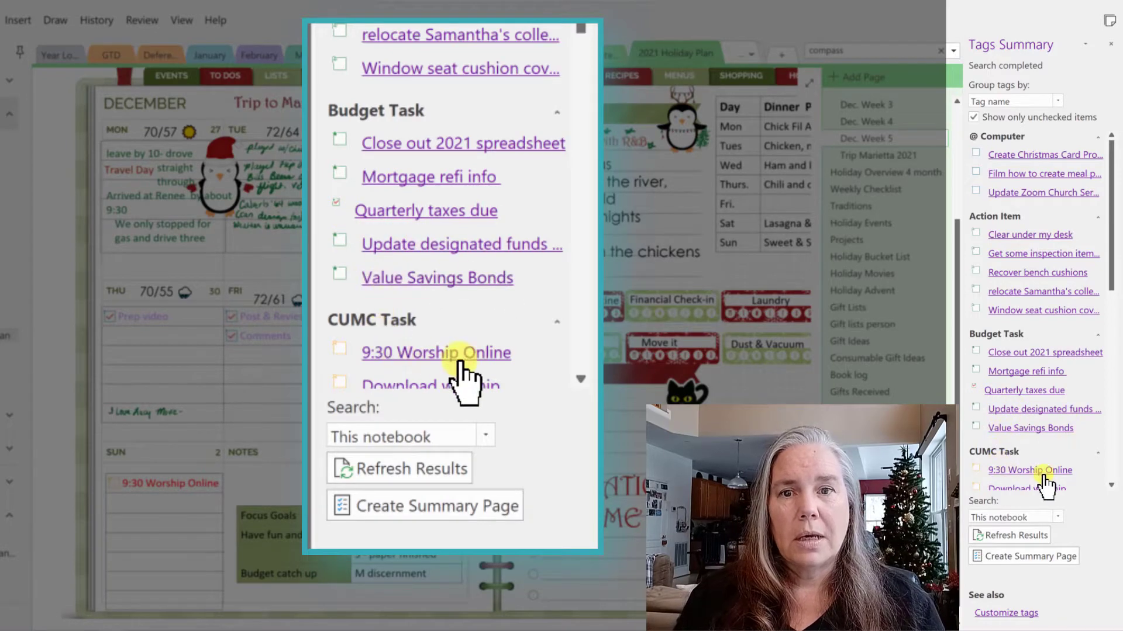
pyautogui.click(1111, 484)
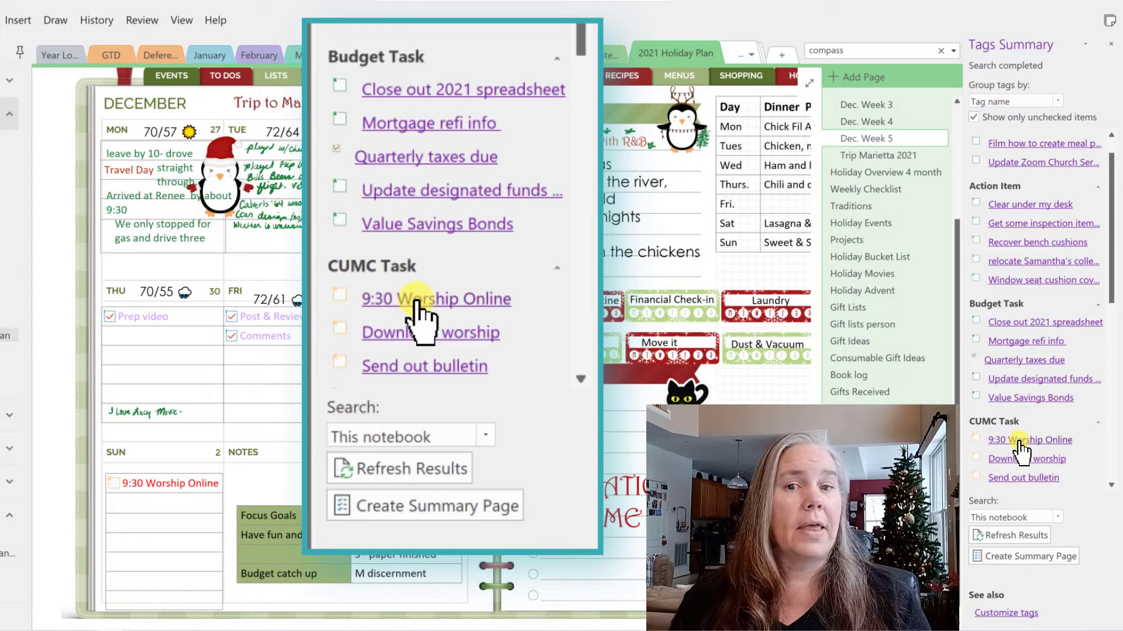
pyautogui.click(1018, 443)
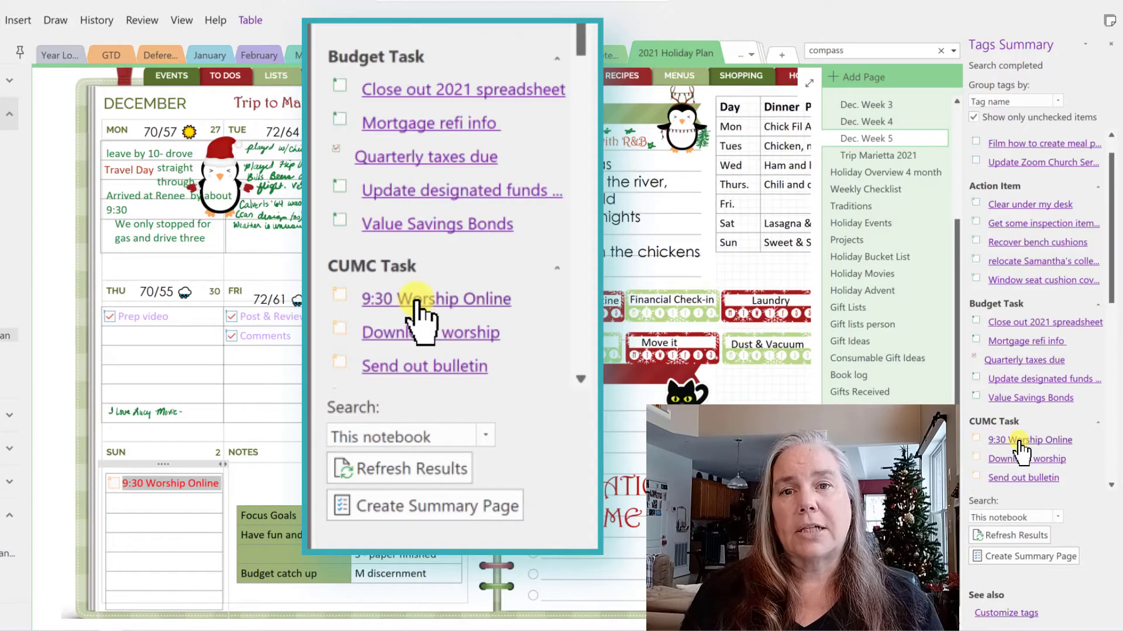
pyautogui.click(1018, 442)
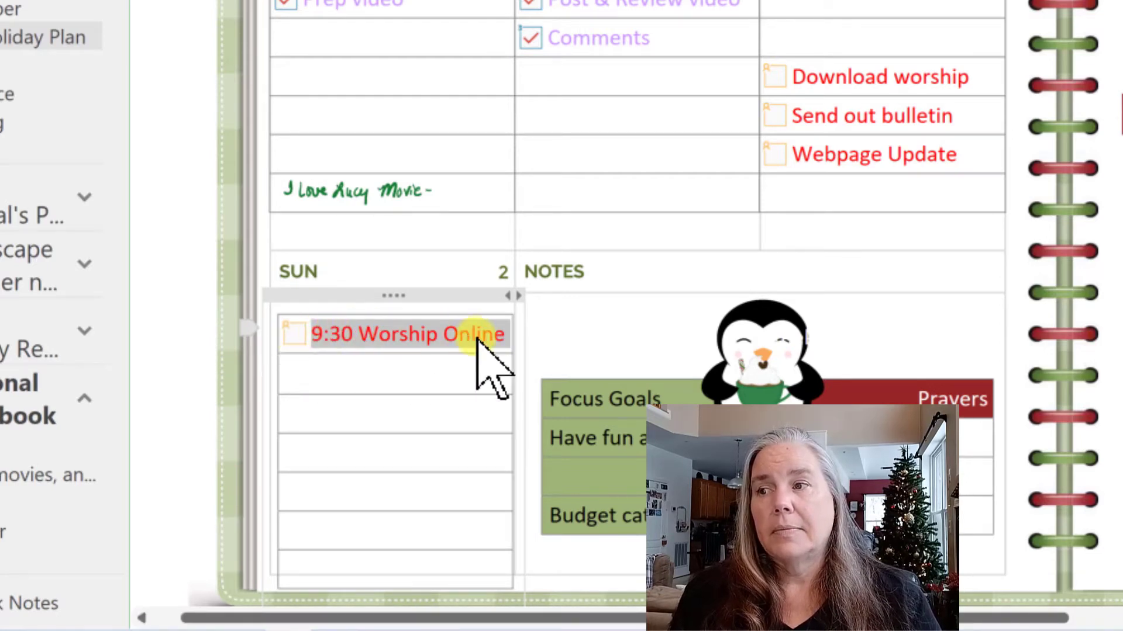
# Step: Delete Sunday's 9:30 Worship Online entry and its leftover empty to-do row
pyautogui.moveTo(312, 336); pyautogui.dragTo(520, 335)
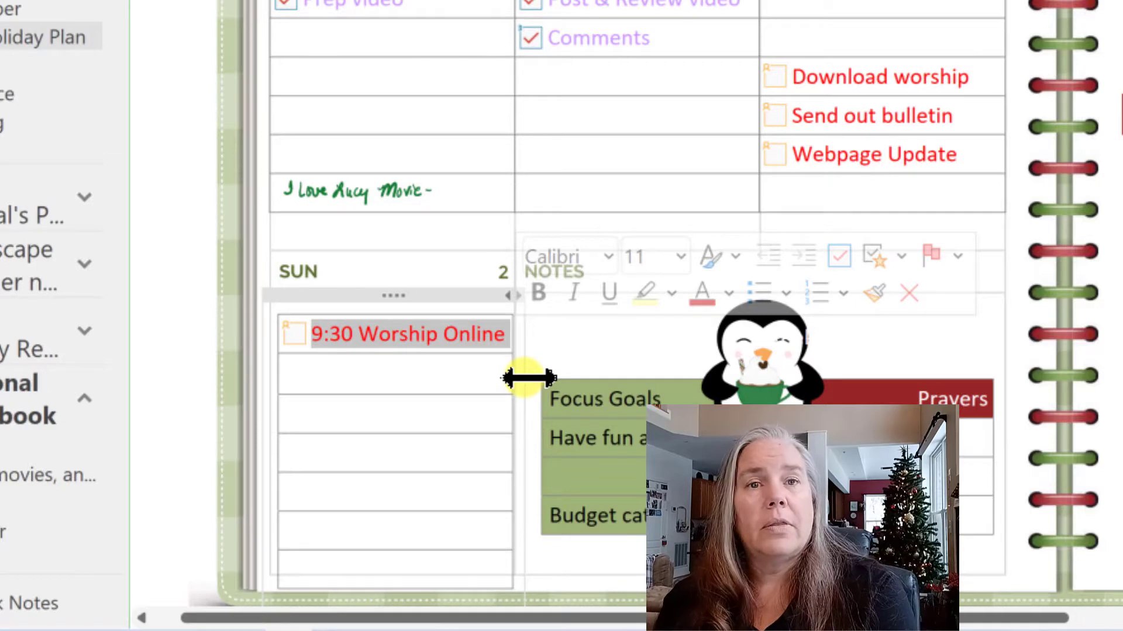
pyautogui.press('Delete')
pyautogui.press('BackSpace')
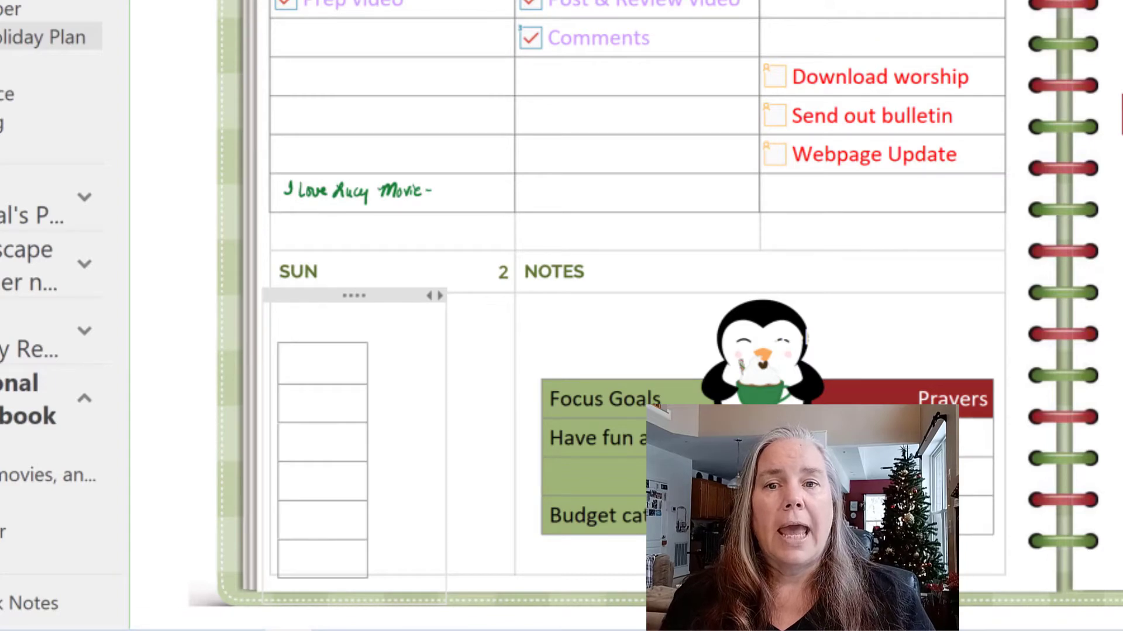
# Step: Delete the three Saturday church to-dos from the December week page
pyautogui.moveTo(959, 155)
pyautogui.mouseDown()
pyautogui.moveTo(882, 155)
pyautogui.moveTo(807, 85)
pyautogui.mouseUp()
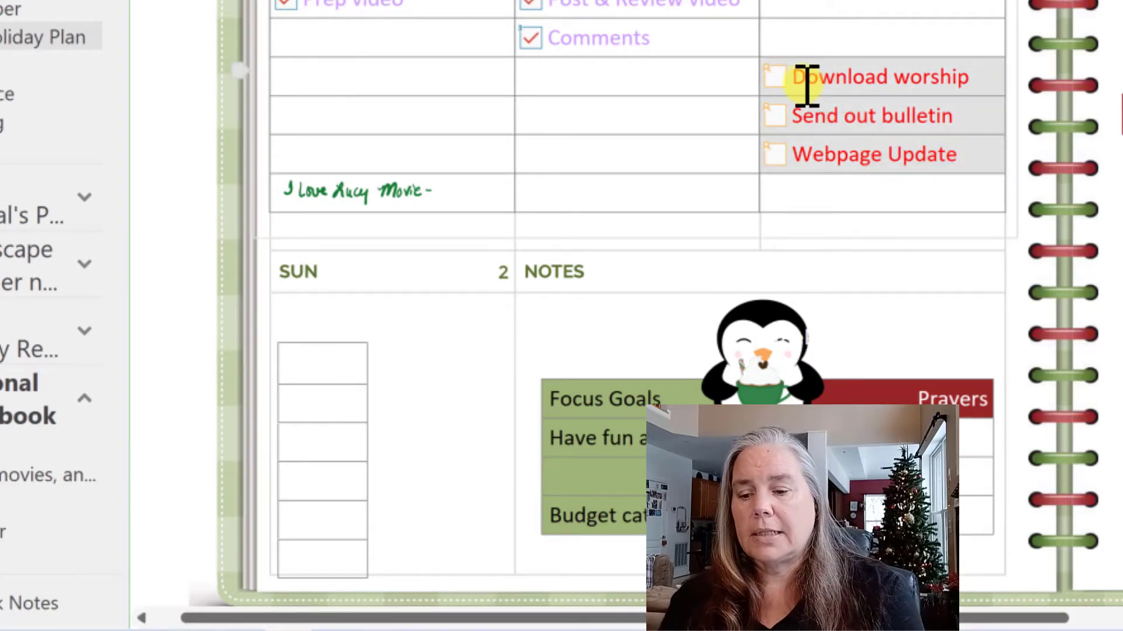
pyautogui.press('Delete')
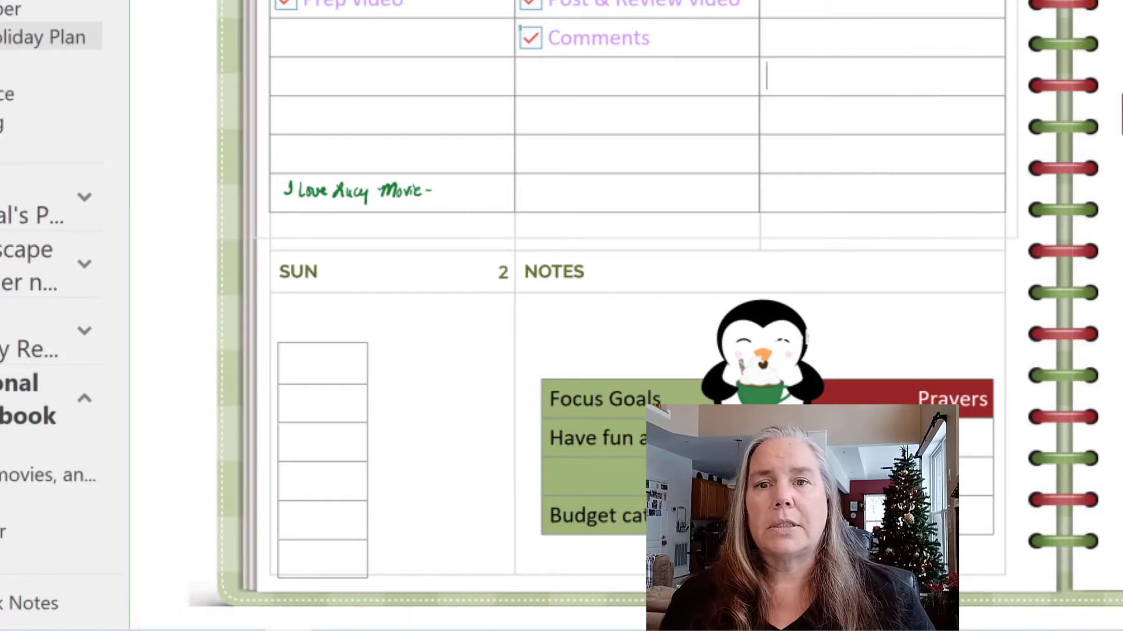
pyautogui.scroll(-1, 812, 107)
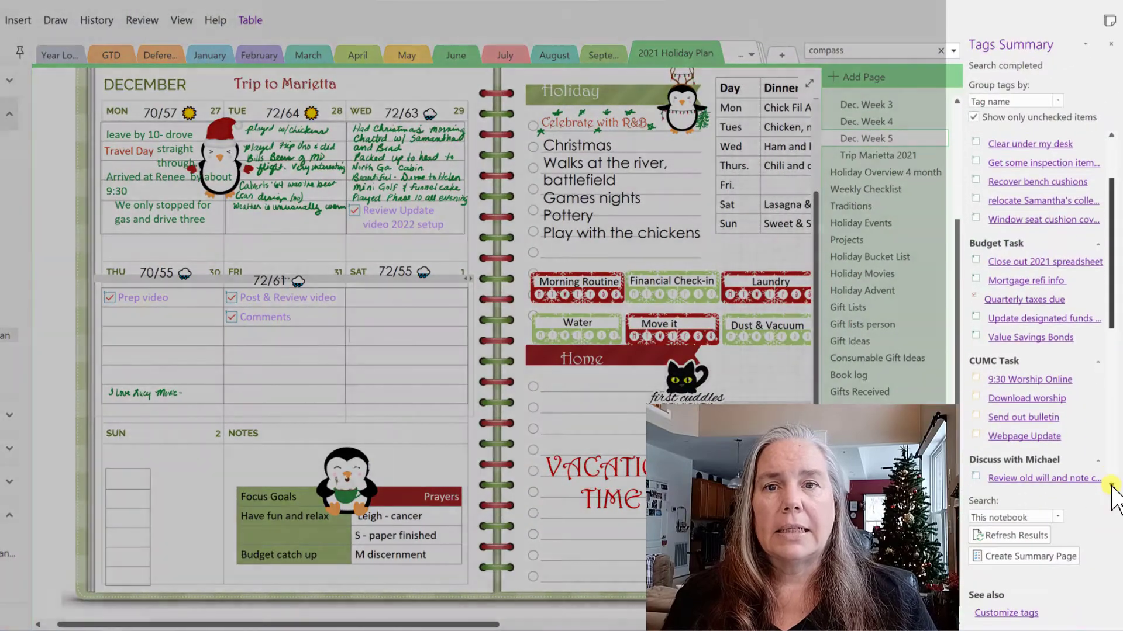
# Step: Check off the 04 emissions, Pilot emissions and Master class tasks in Tags Summary
pyautogui.click(1111, 485)
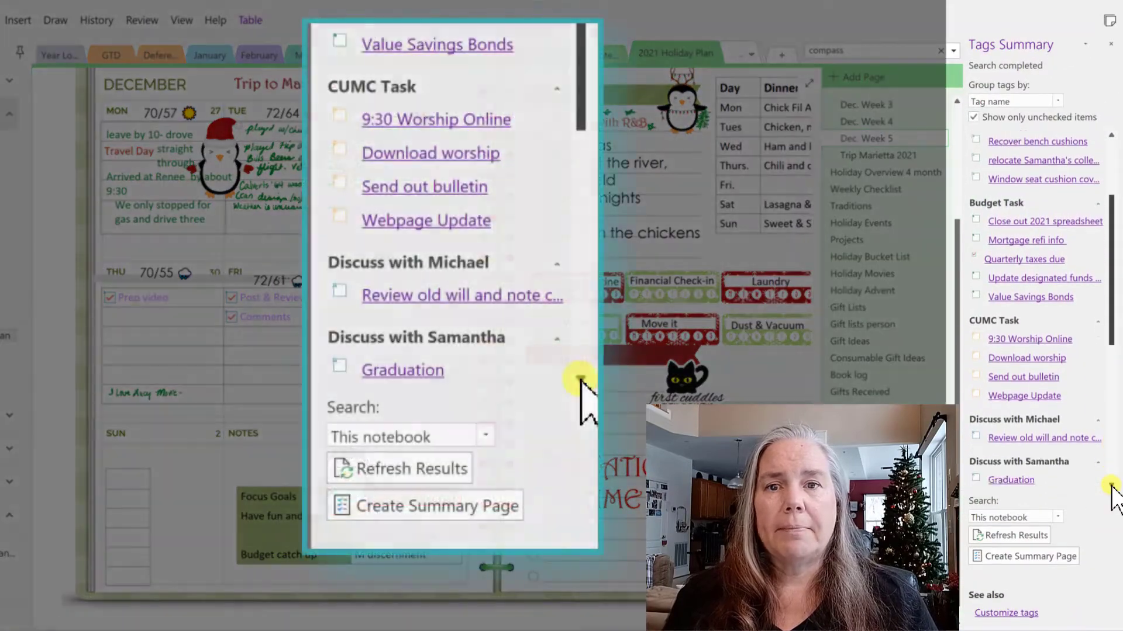
pyautogui.moveTo(1111, 485); pyautogui.dragTo(1111, 485)
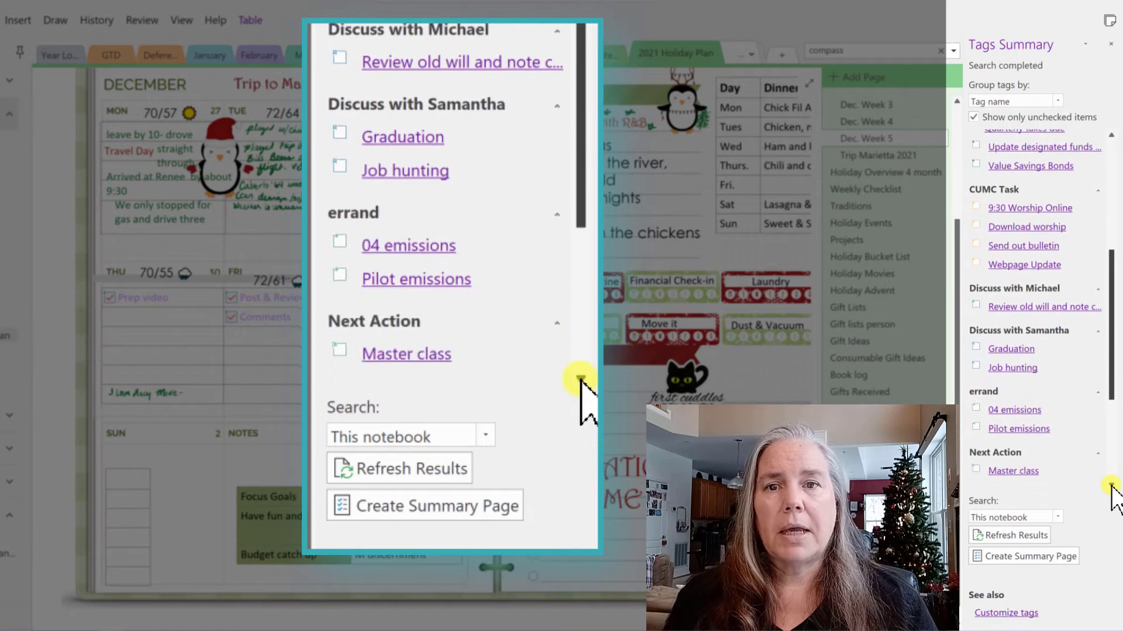
pyautogui.click(975, 407)
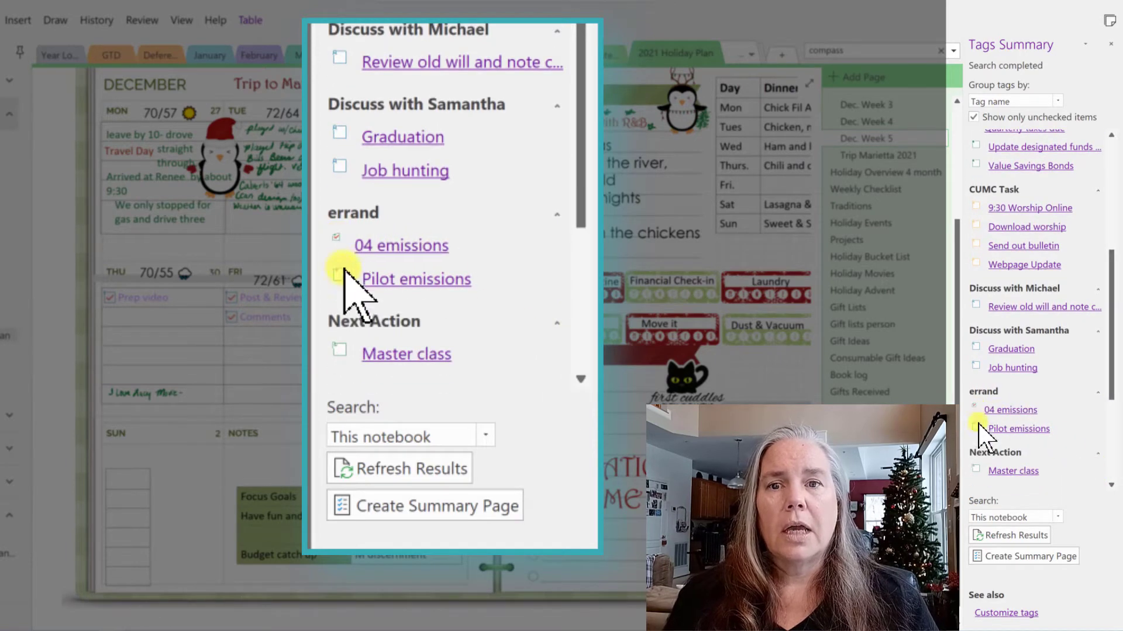
pyautogui.click(975, 427)
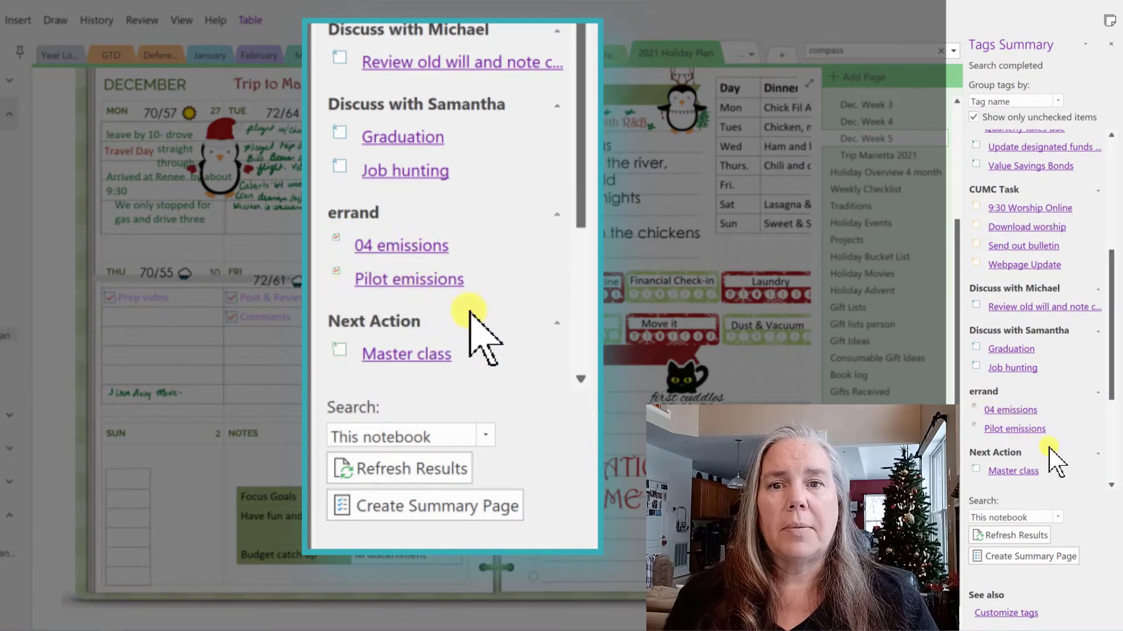
pyautogui.moveTo(1110, 487); pyautogui.dragTo(1111, 487)
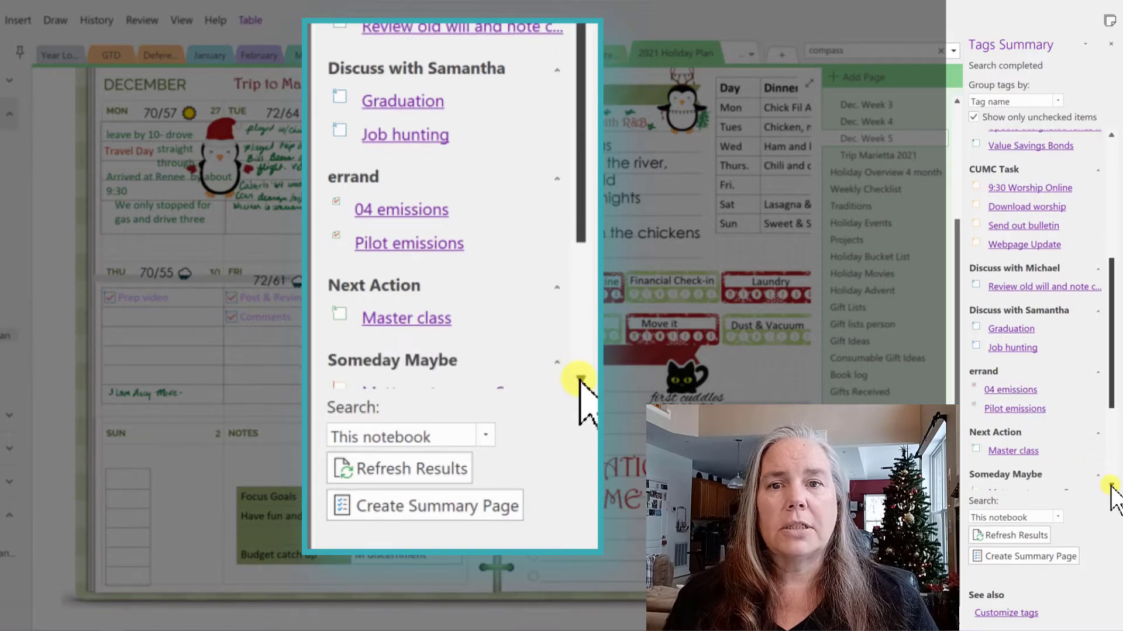
pyautogui.click(1111, 487)
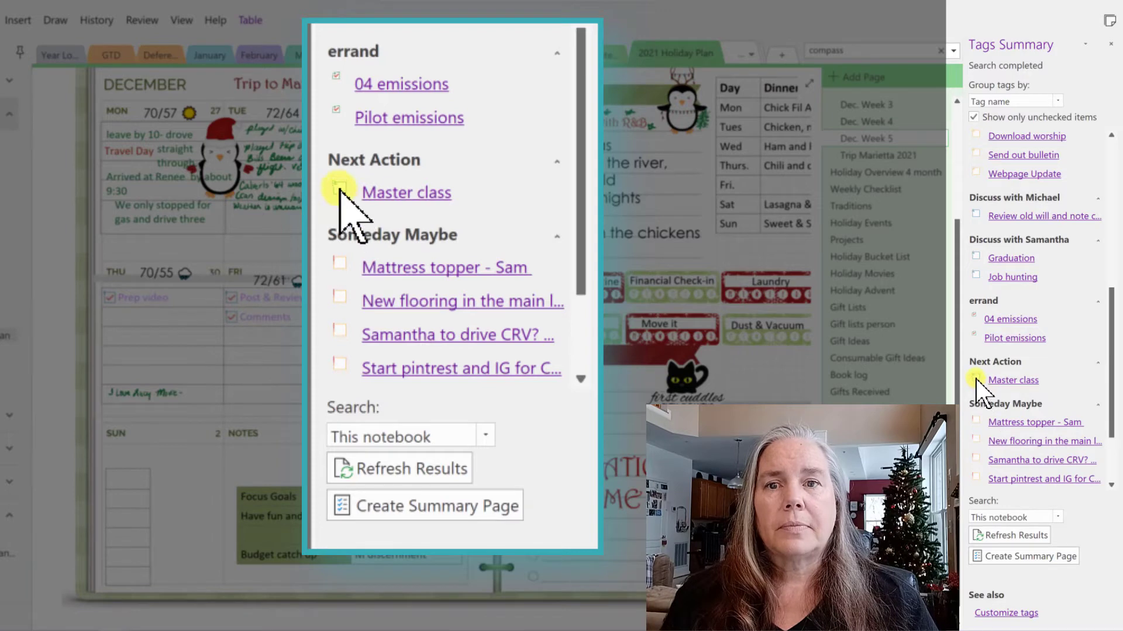
pyautogui.click(977, 378)
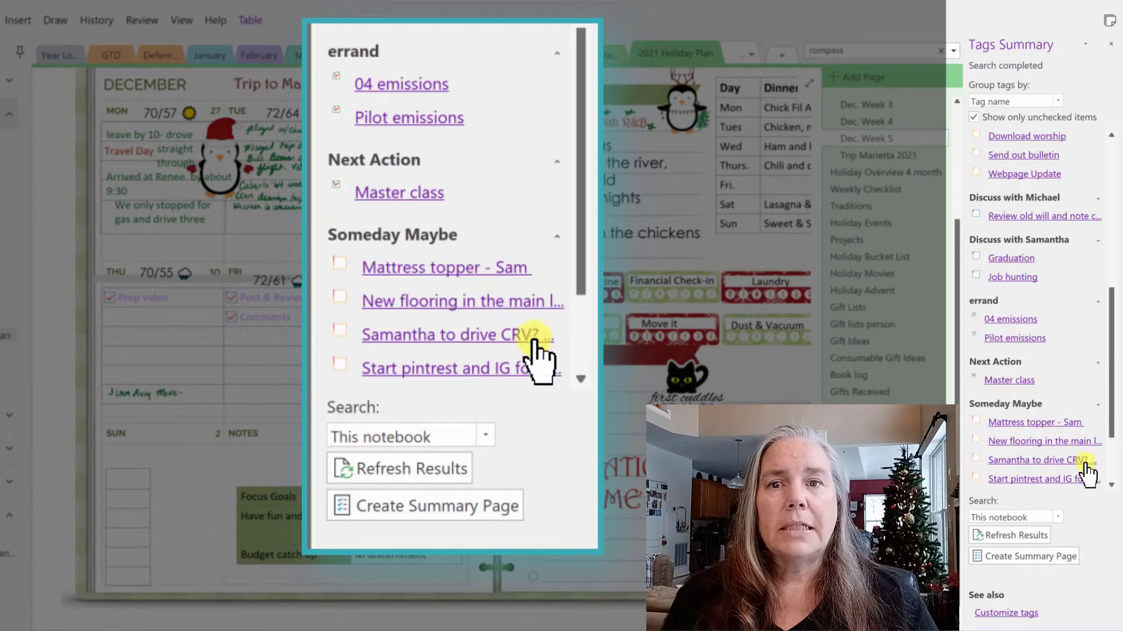
# Step: Expand the To Do priority 2 group to list Beach towel through Tennis shorts
pyautogui.click(1111, 484)
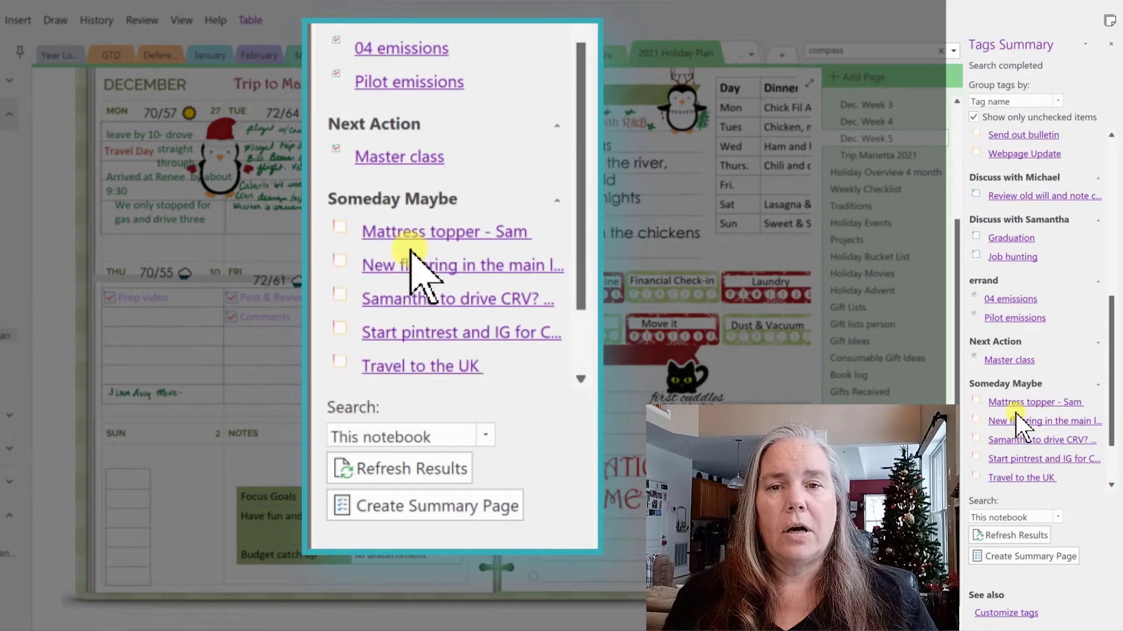
pyautogui.click(1111, 485)
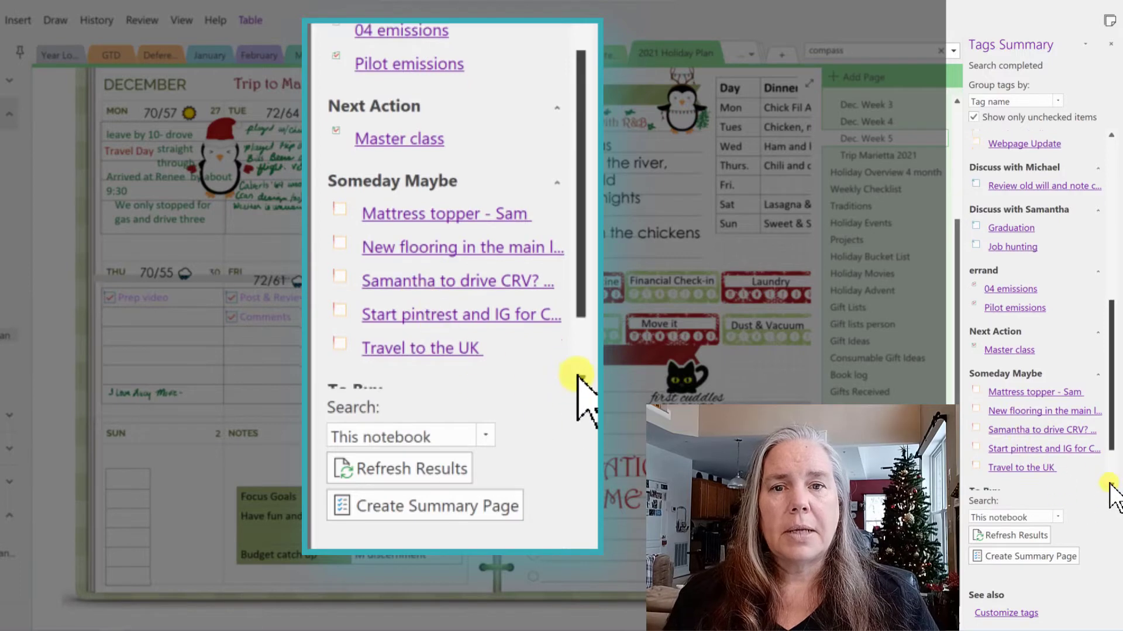
pyautogui.click(1111, 485)
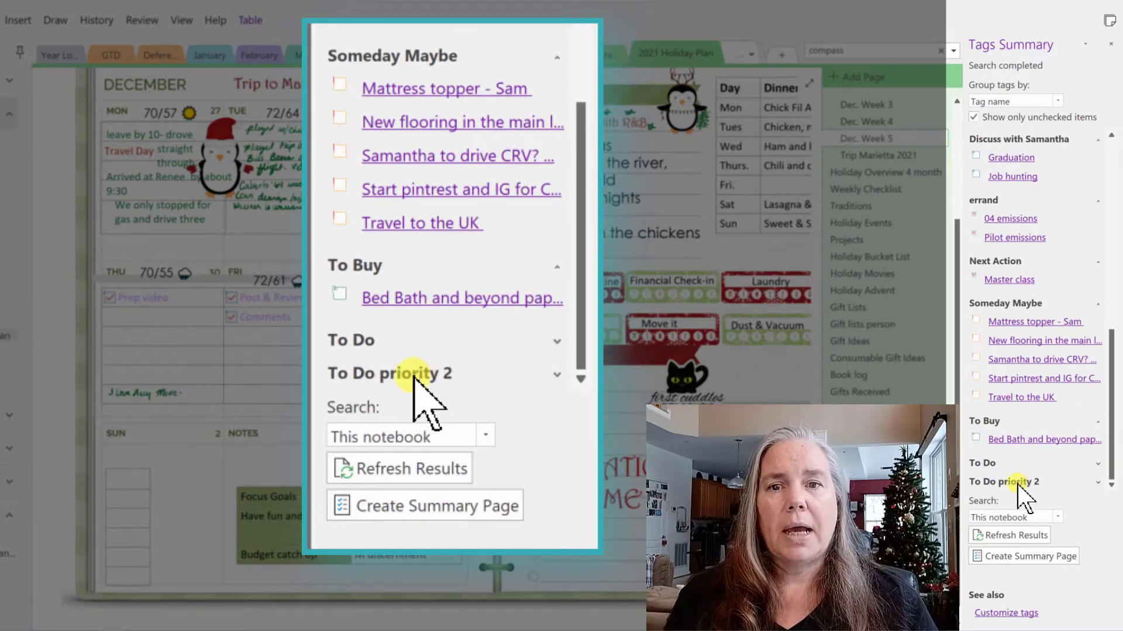
pyautogui.click(1098, 482)
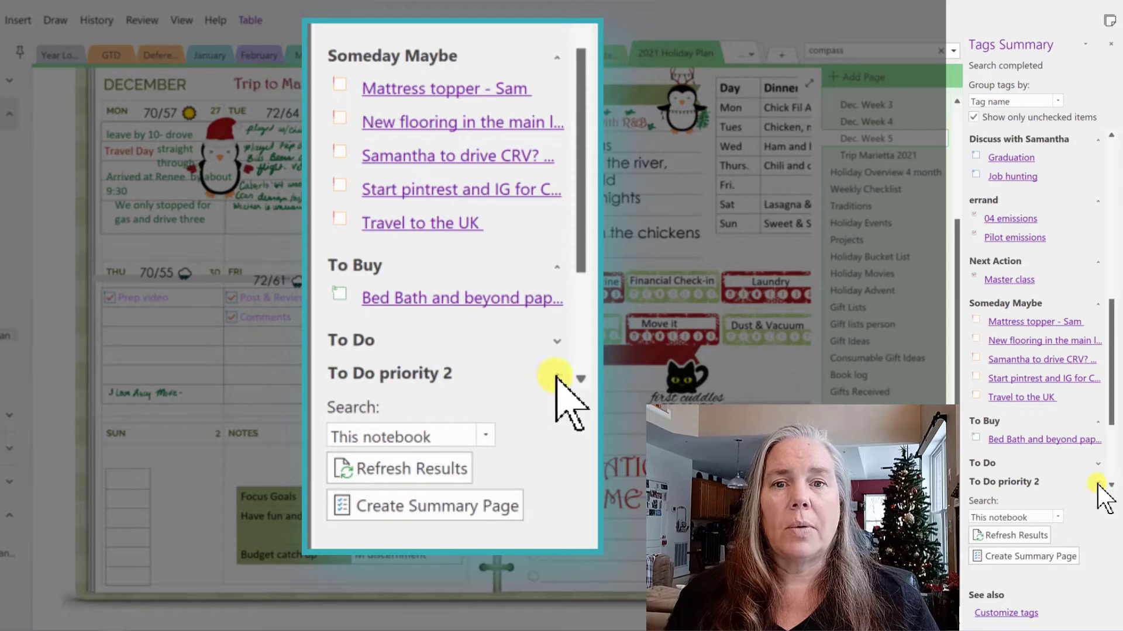
pyautogui.click(1111, 485)
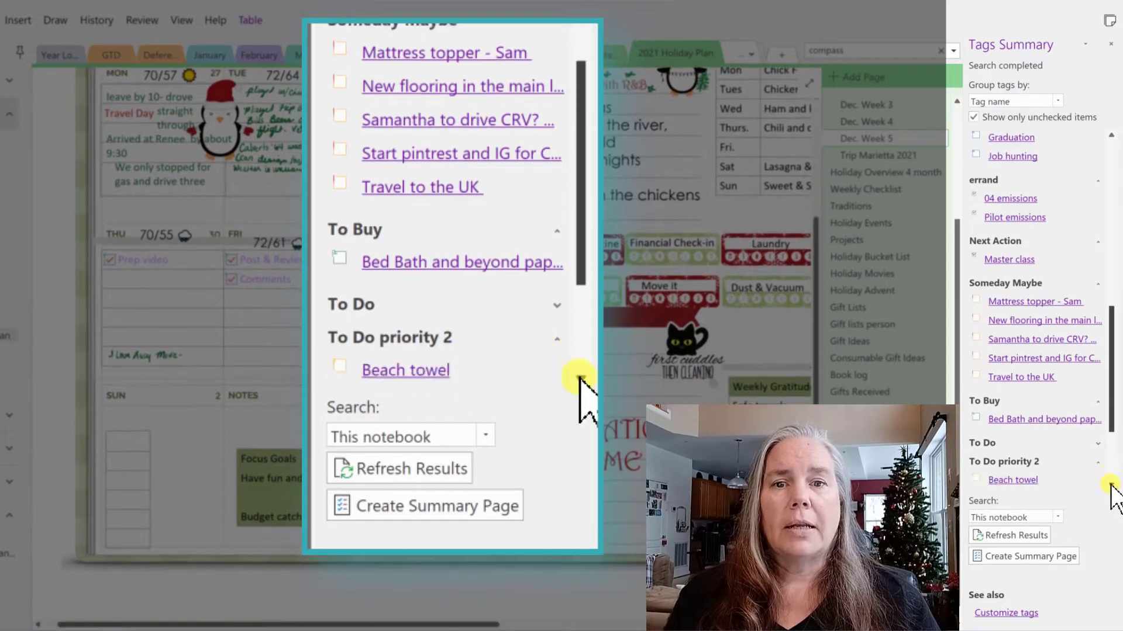
pyautogui.click(1111, 484)
pyautogui.click(1111, 484)
pyautogui.click(1111, 485)
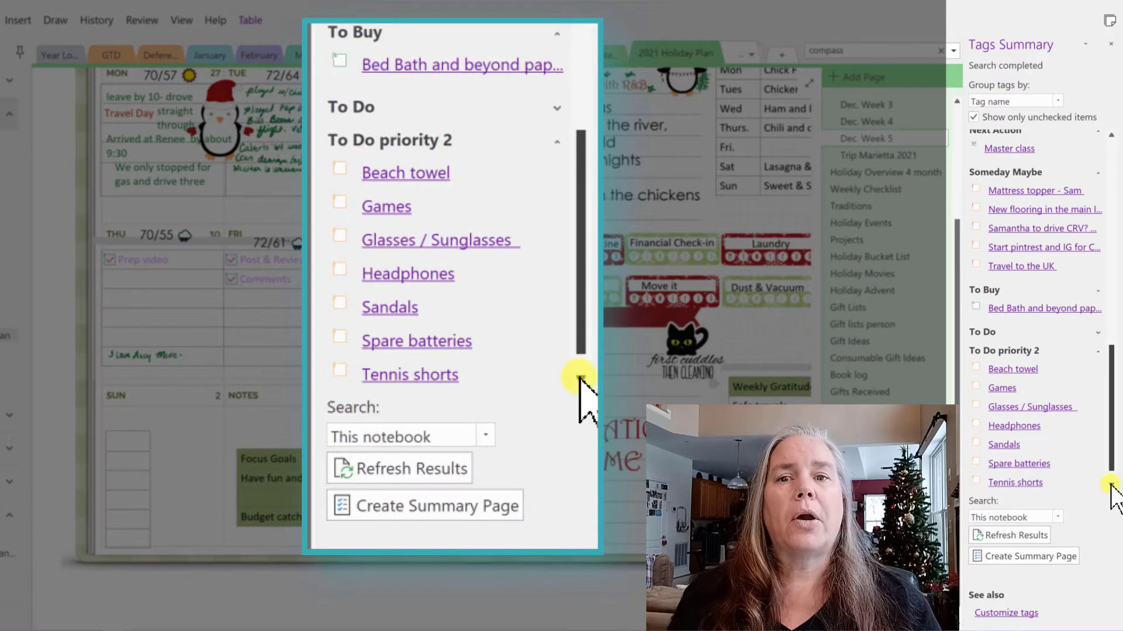
# Step: Open the Master Packing list Atlanta Christmas 2021 page through the Beach towel link
pyautogui.click(999, 370)
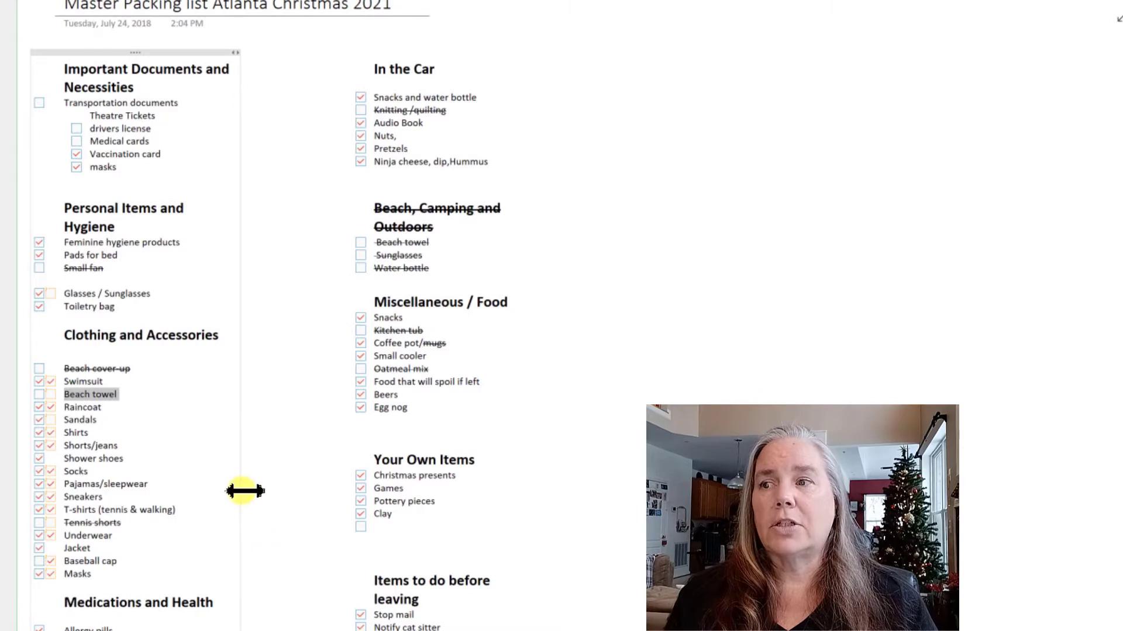
pyautogui.scroll(1, 245, 491)
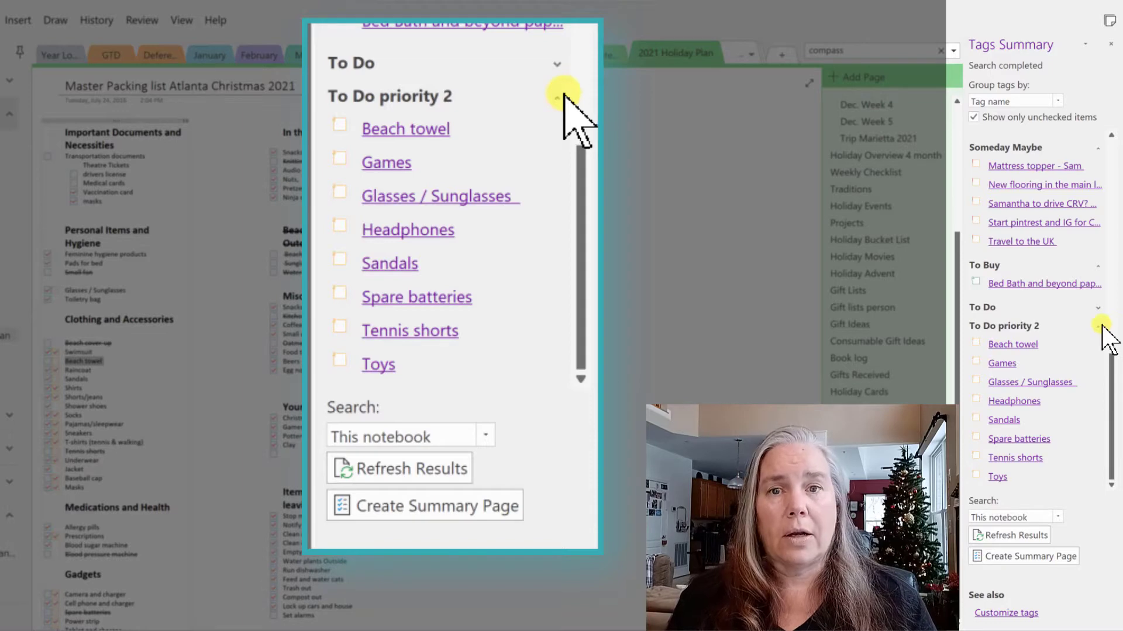
# Step: Collapse To Do priority 2 and refresh Tags Summary to show current unchecked tasks
pyautogui.click(1099, 326)
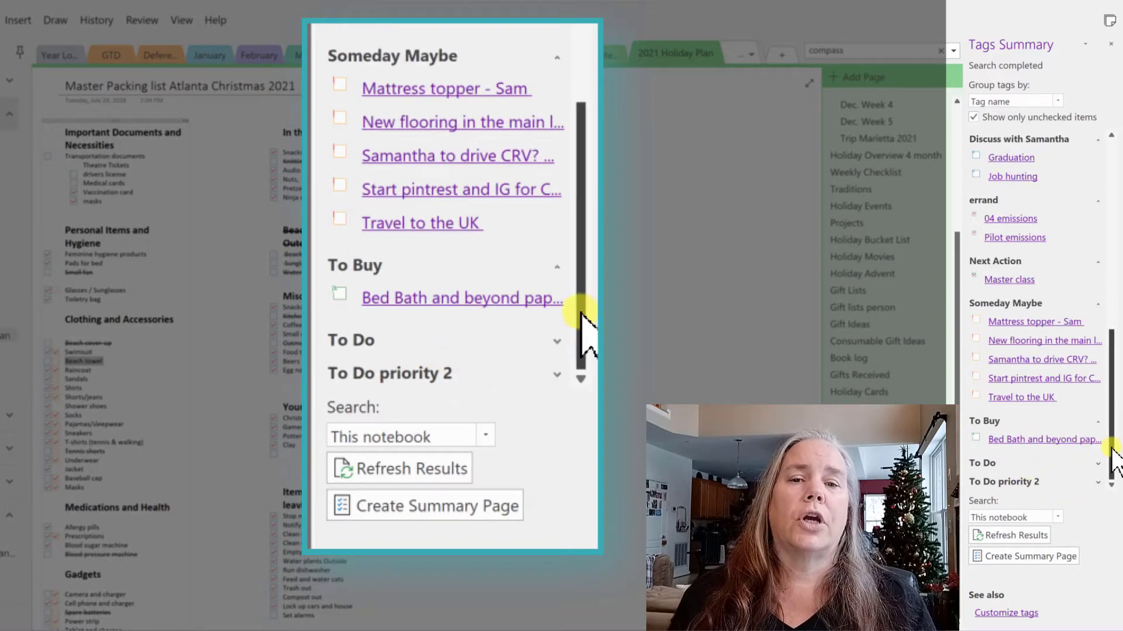
pyautogui.moveTo(1114, 459); pyautogui.dragTo(1113, 414)
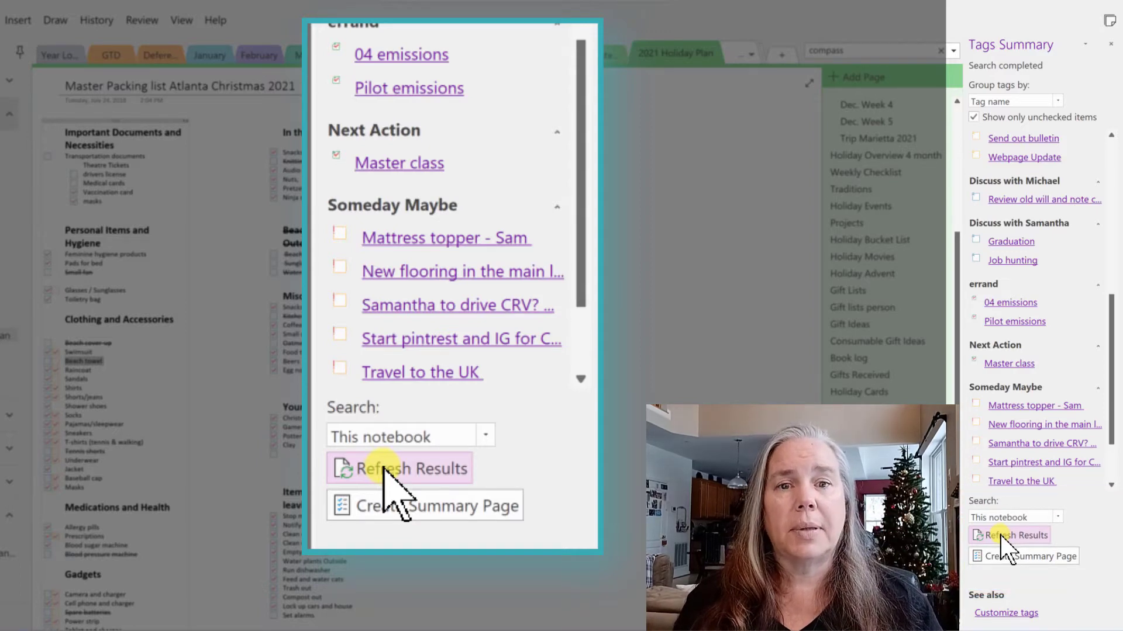
pyautogui.click(1000, 534)
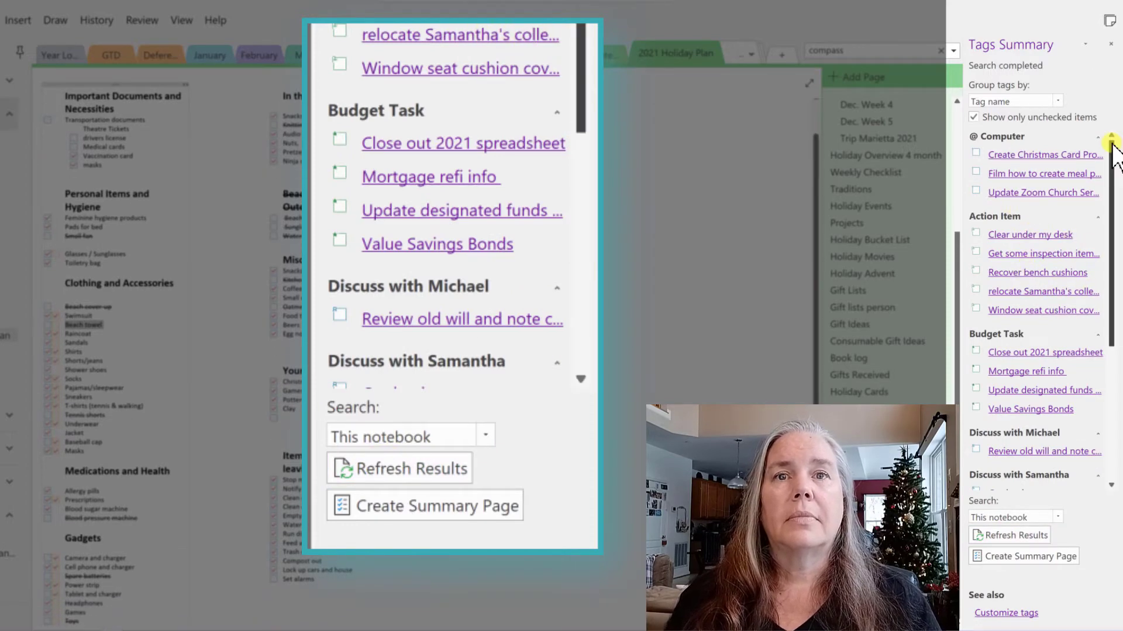
pyautogui.moveTo(1116, 153); pyautogui.dragTo(1116, 190)
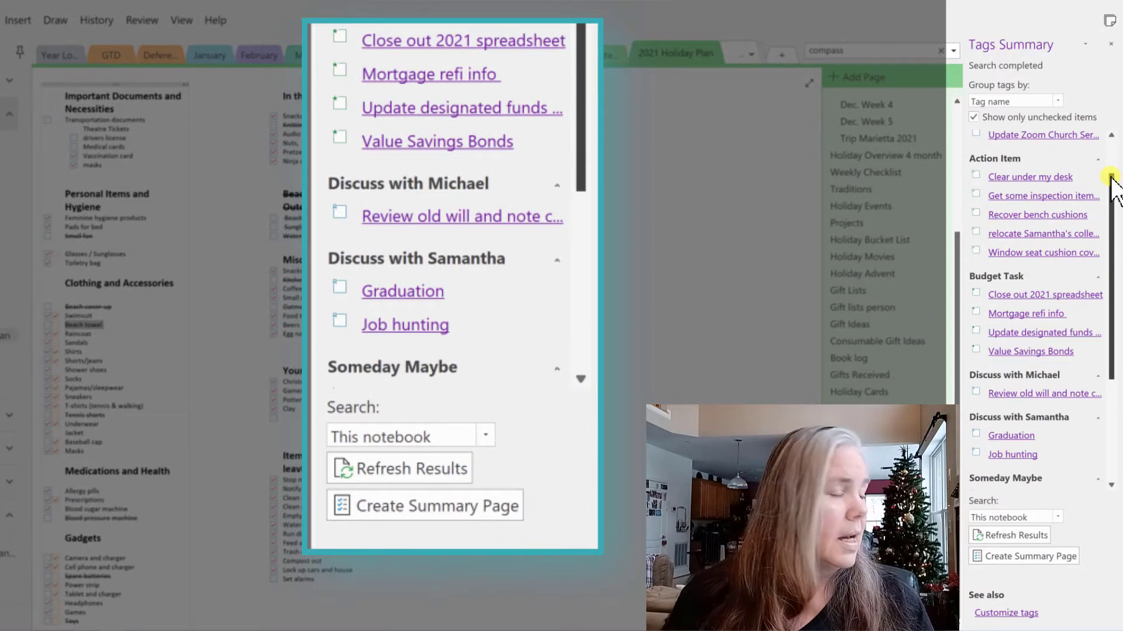
pyautogui.moveTo(1111, 178)
pyautogui.mouseDown()
pyautogui.moveTo(1111, 319)
pyautogui.moveTo(1118, 133)
pyautogui.mouseUp()
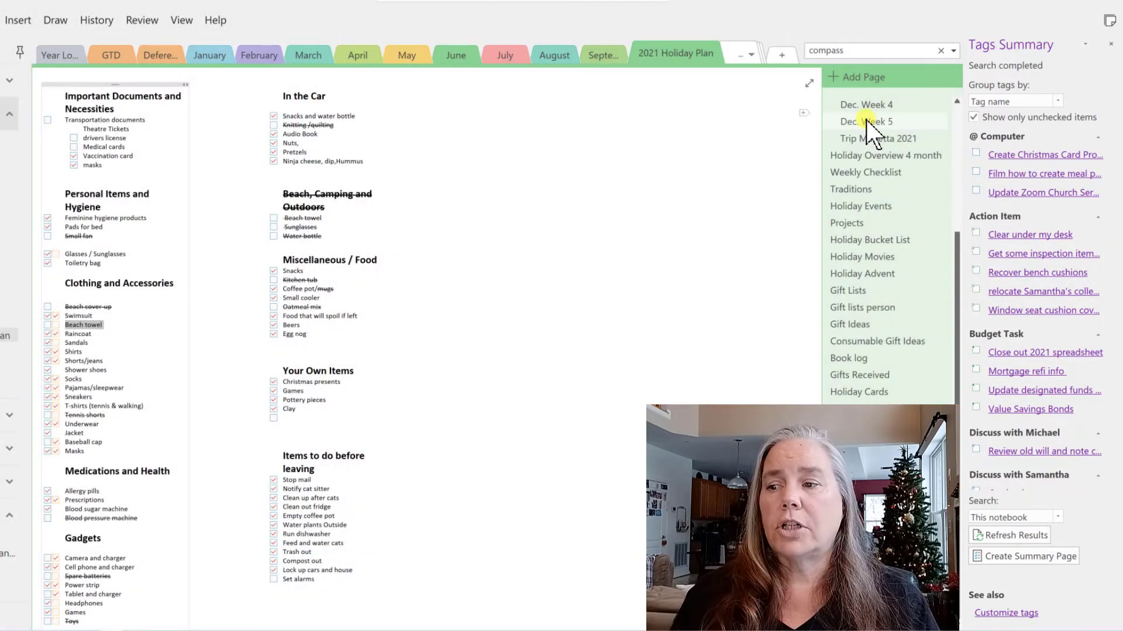
# Step: Go back to the Dec. Week 5 December planner page
pyautogui.click(866, 121)
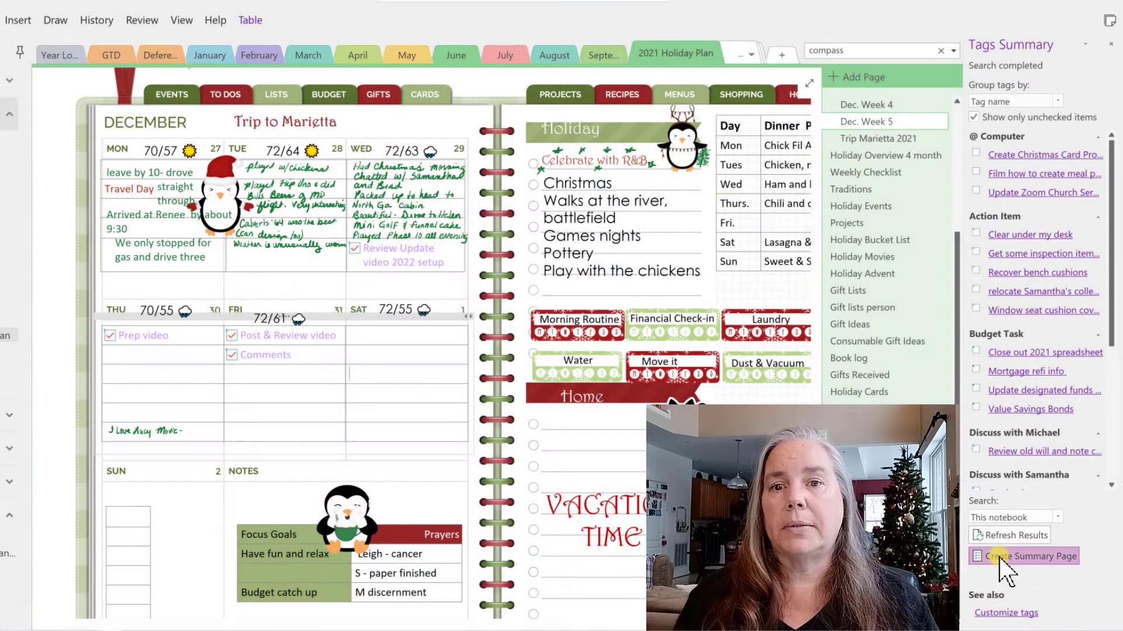
# Step: Create a summary page listing unchecked tasks by tag, from @ Computer through To Buy
pyautogui.click(1004, 556)
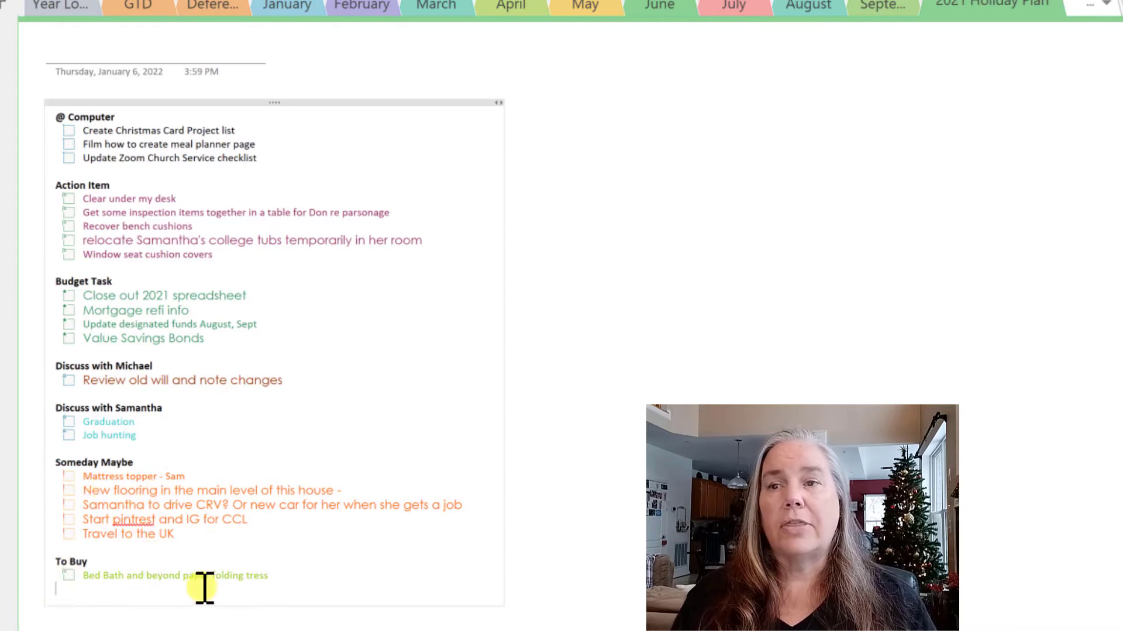
pyautogui.scroll(-5, 389, 313)
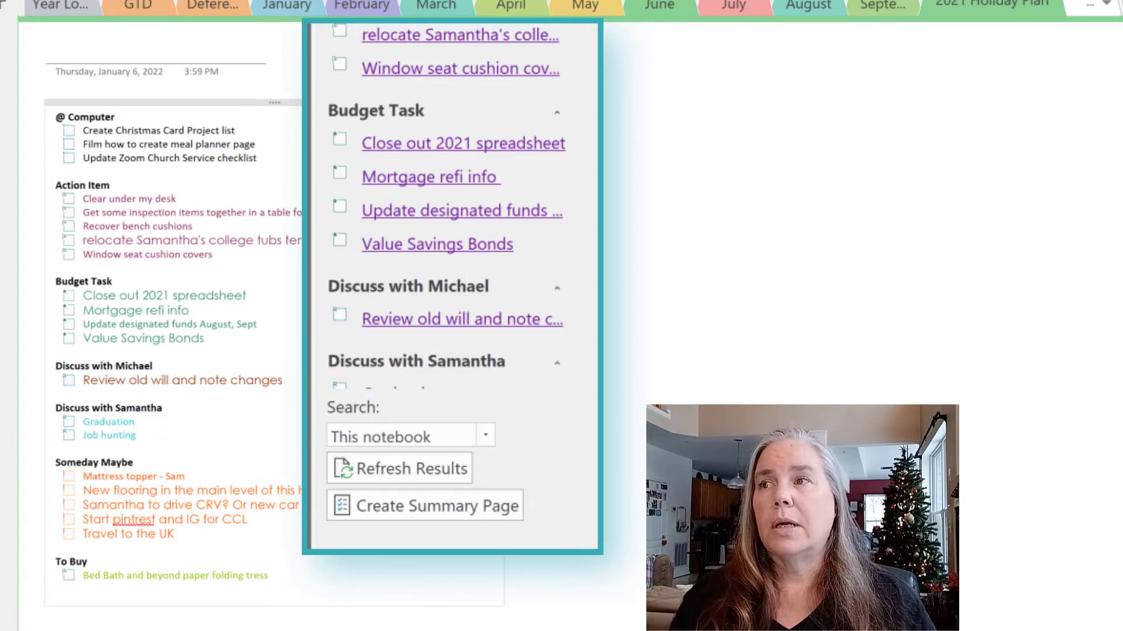
# Step: Title the summary page 'migrated from 2021' and bring up its page-tab options
pyautogui.click(89, 43)
pyautogui.write('migrated from 2021')
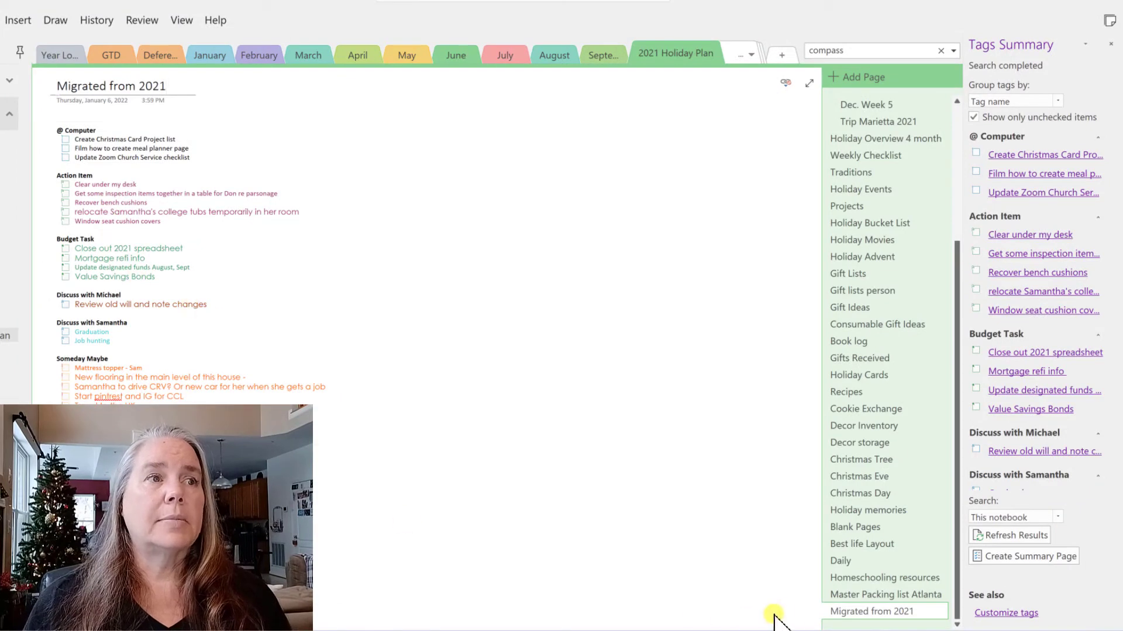
pyautogui.rightClick(838, 611)
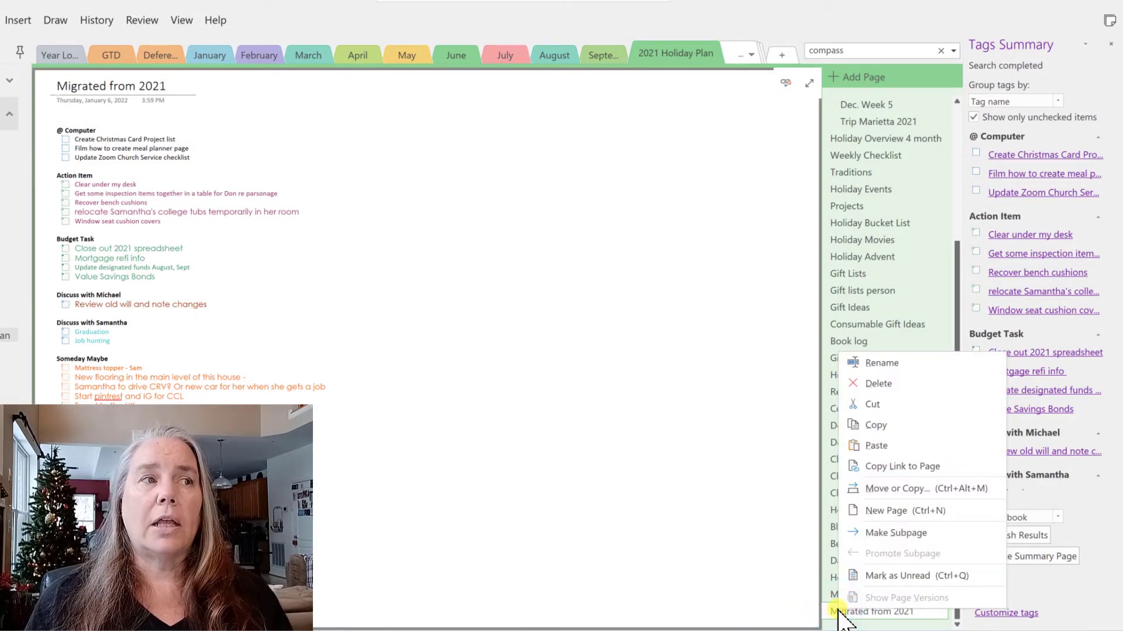
# Step: Move the Migrated from 2021 page to the 2022 planner's Year Long section
pyautogui.click(883, 490)
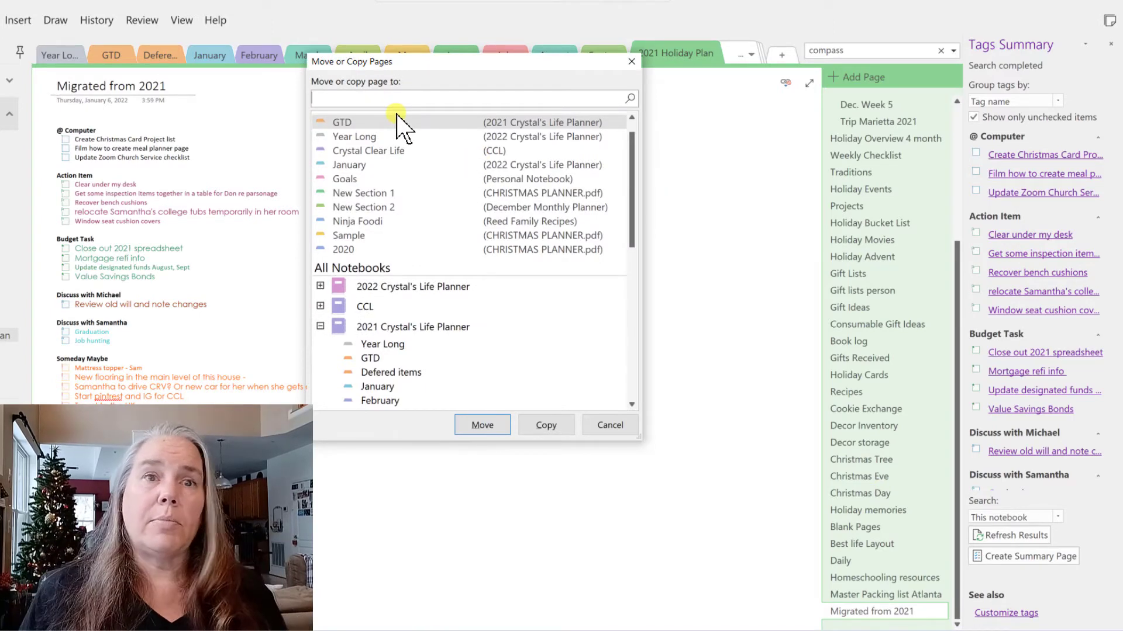
pyautogui.scroll(1, 379, 321)
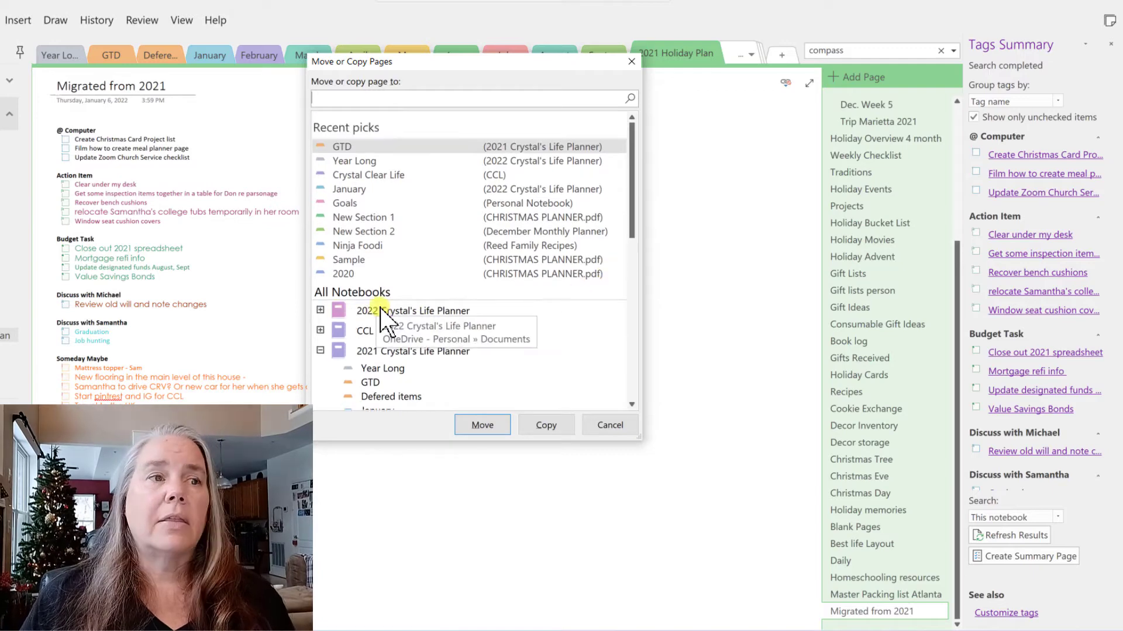
pyautogui.click(320, 311)
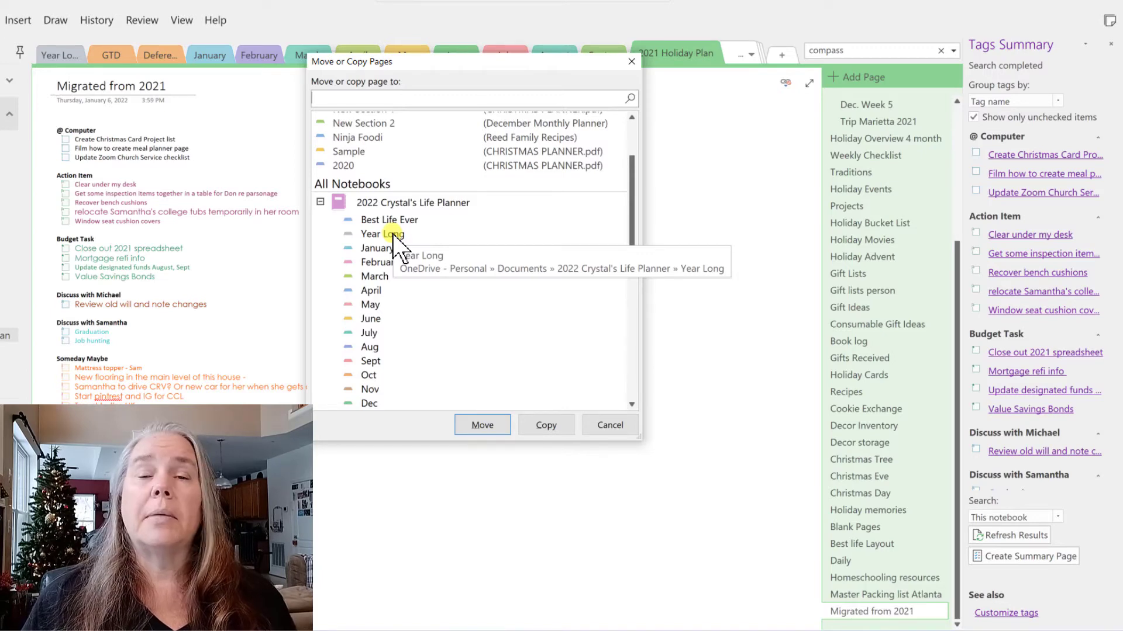
pyautogui.click(394, 237)
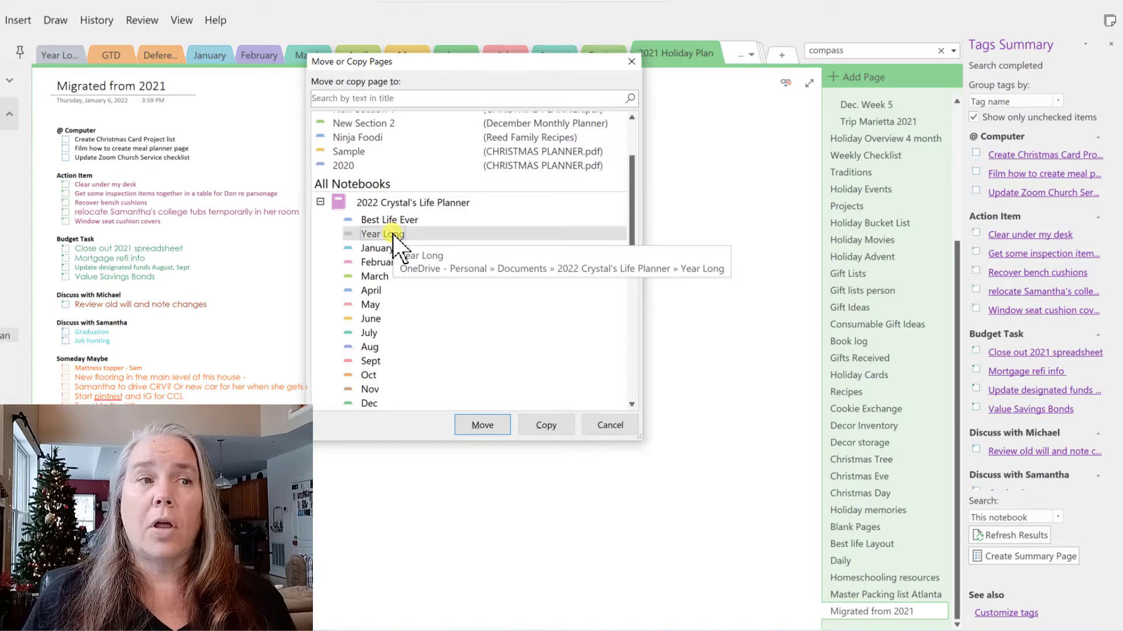
pyautogui.click(483, 425)
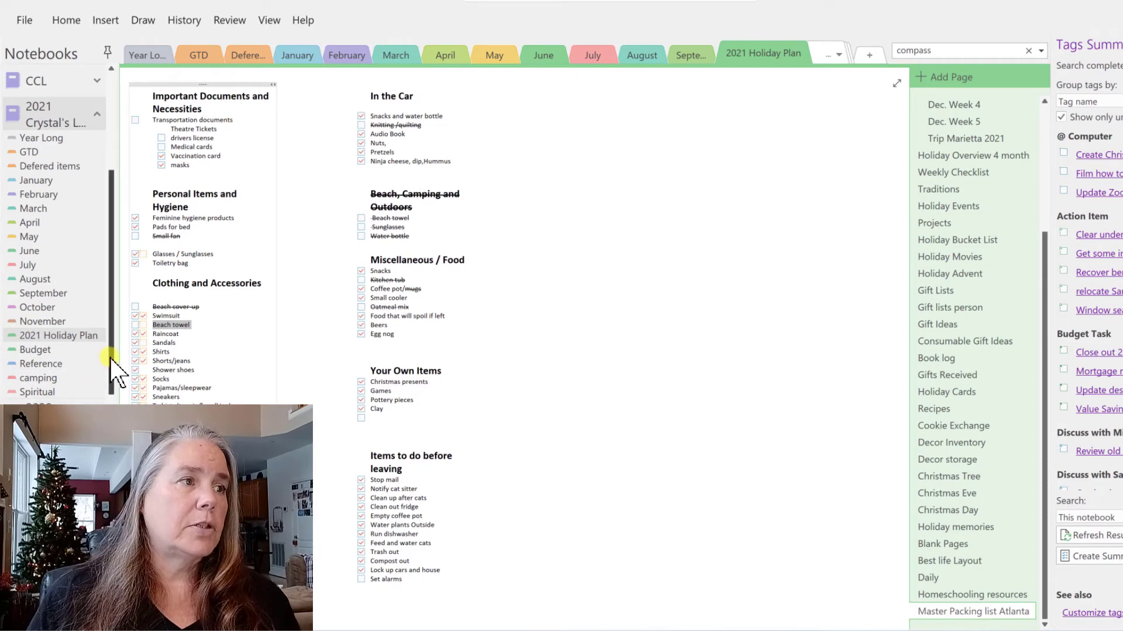
# Step: Open the 2022 planner's Year Long section and its Migrated from 2021 page
pyautogui.moveTo(110, 358); pyautogui.dragTo(119, 247)
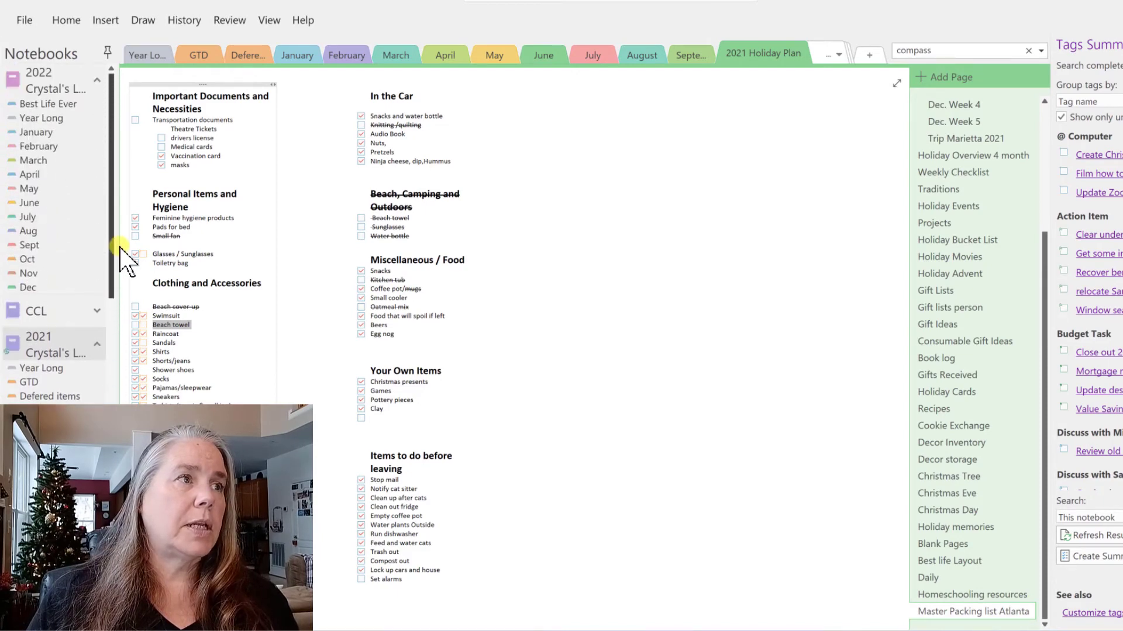
pyautogui.click(46, 116)
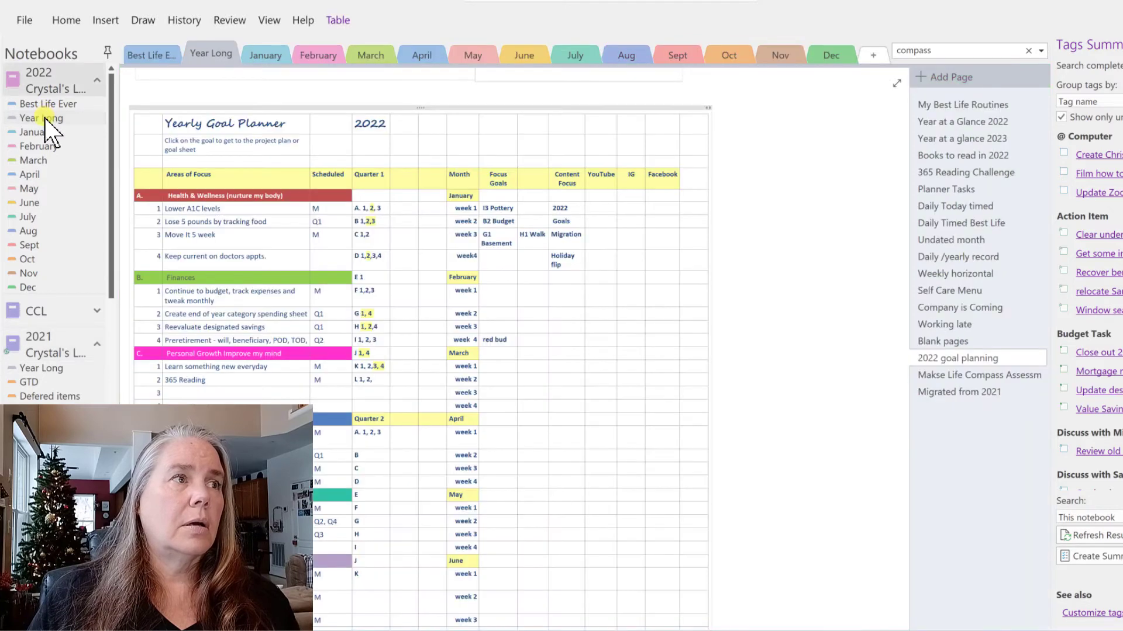
pyautogui.click(1001, 392)
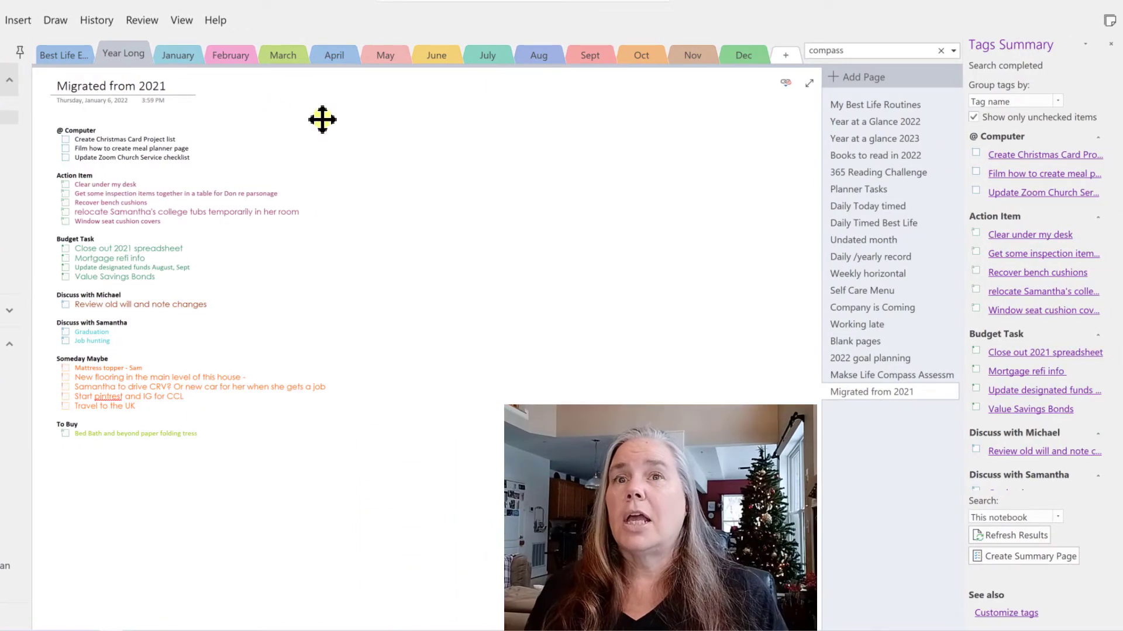
pyautogui.moveTo(1109, 46)
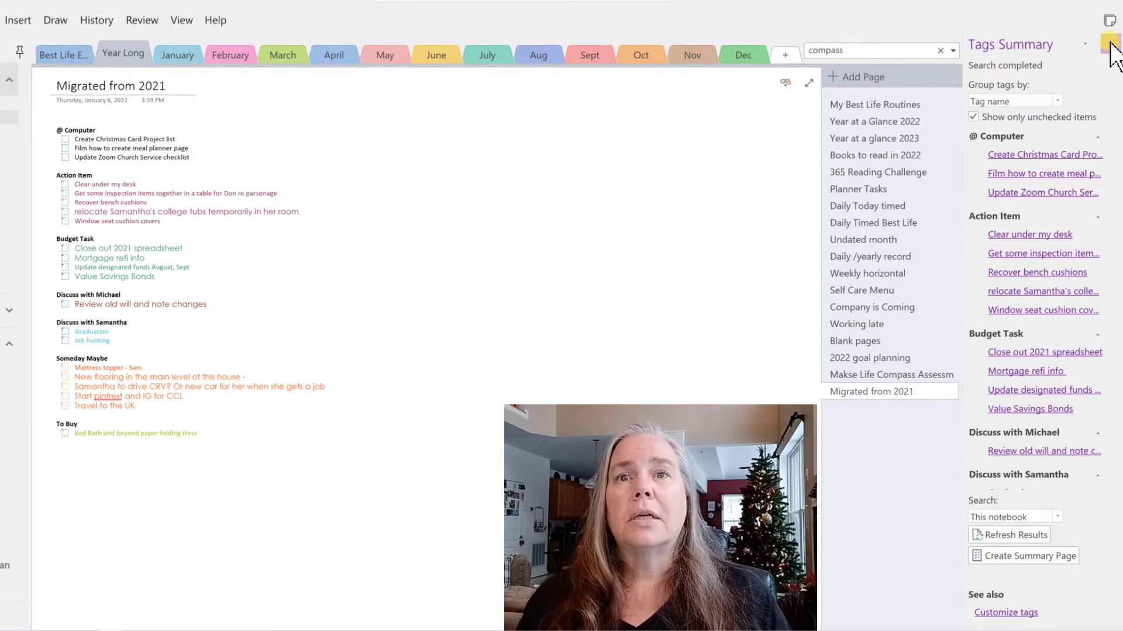
pyautogui.click(1111, 45)
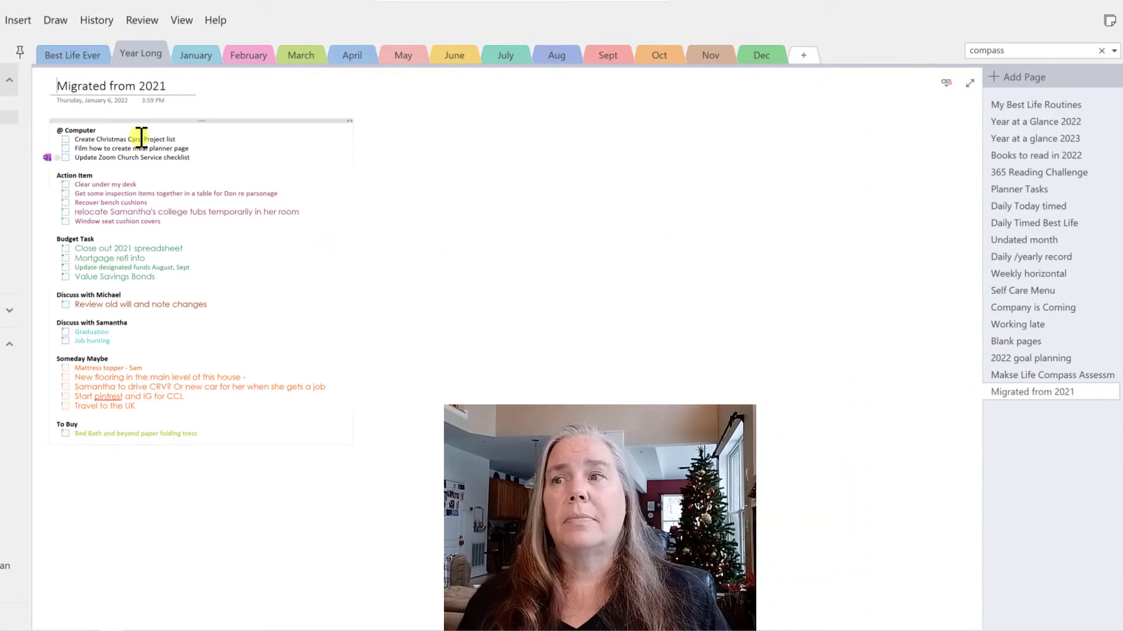
pyautogui.moveTo(154, 316)
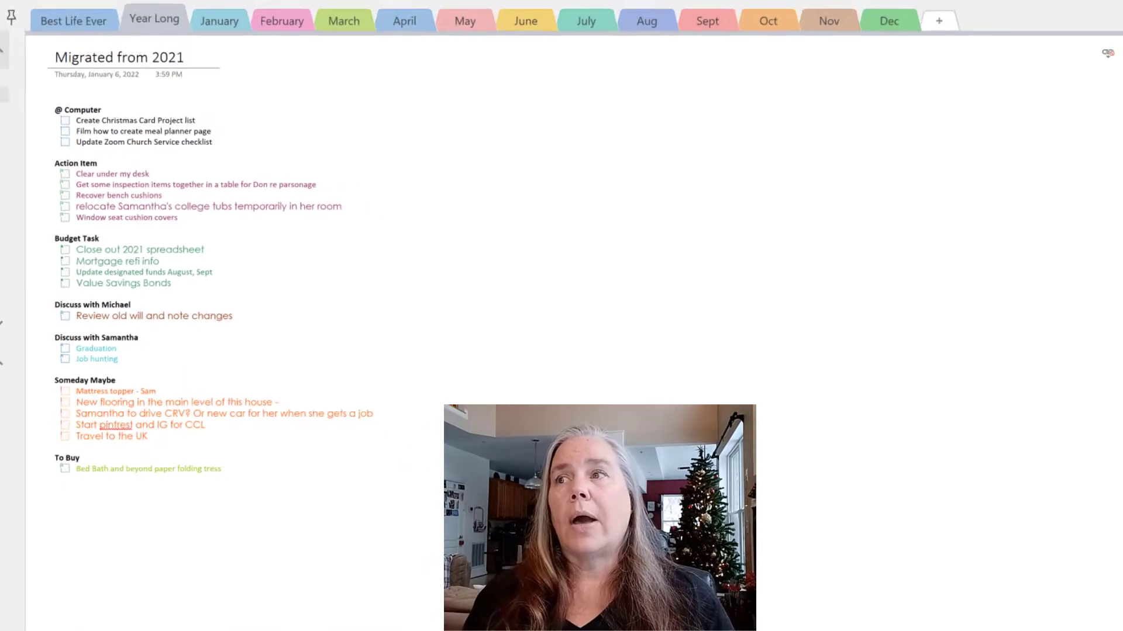
# Step: Open Tags Summary via Find Tags and set its search scope to This notebook
pyautogui.click(1, 32)
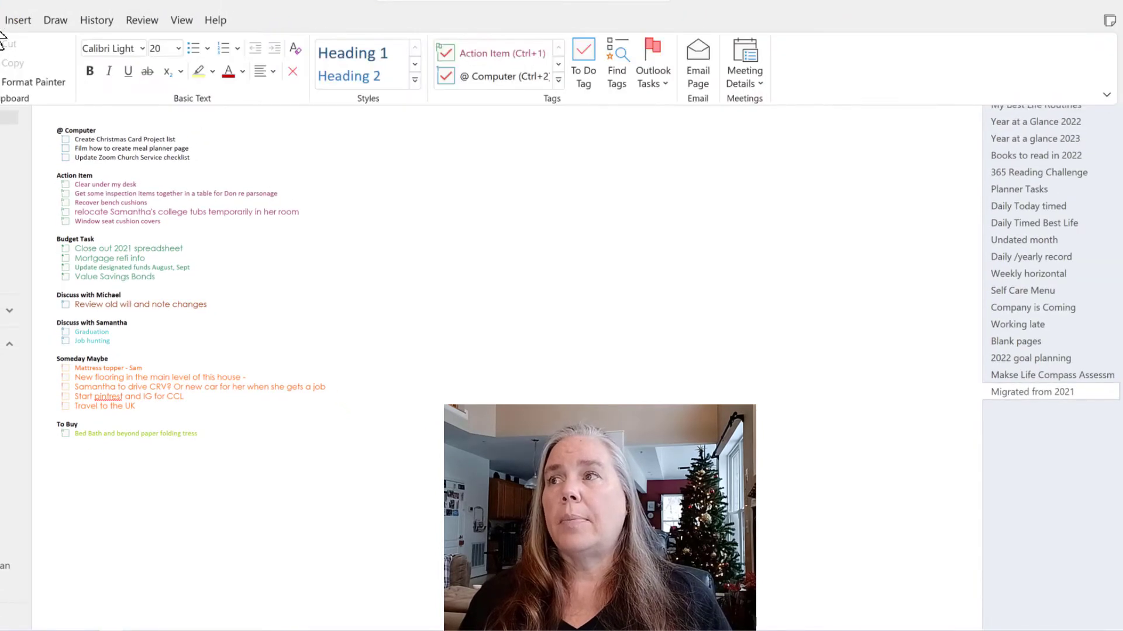
pyautogui.click(619, 69)
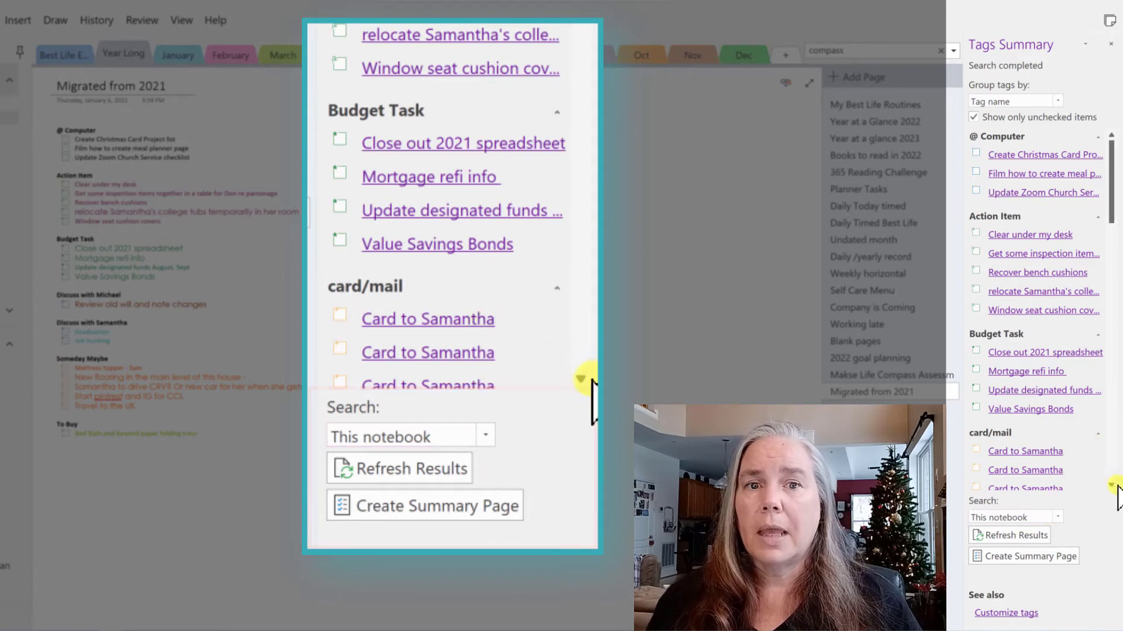
pyautogui.click(1057, 517)
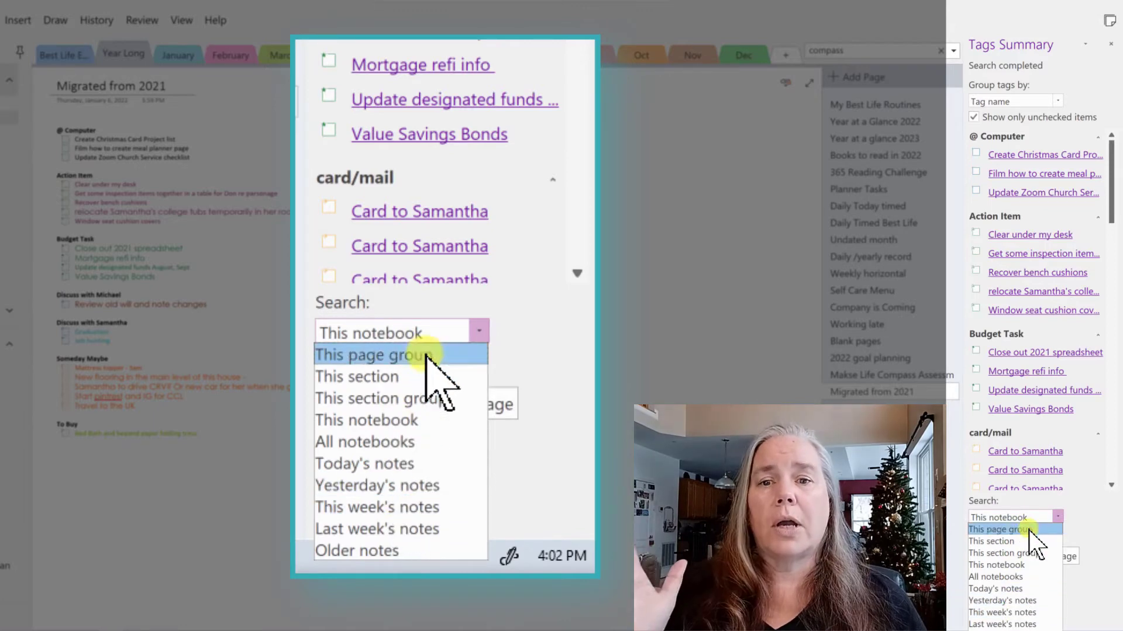
pyautogui.click(1028, 577)
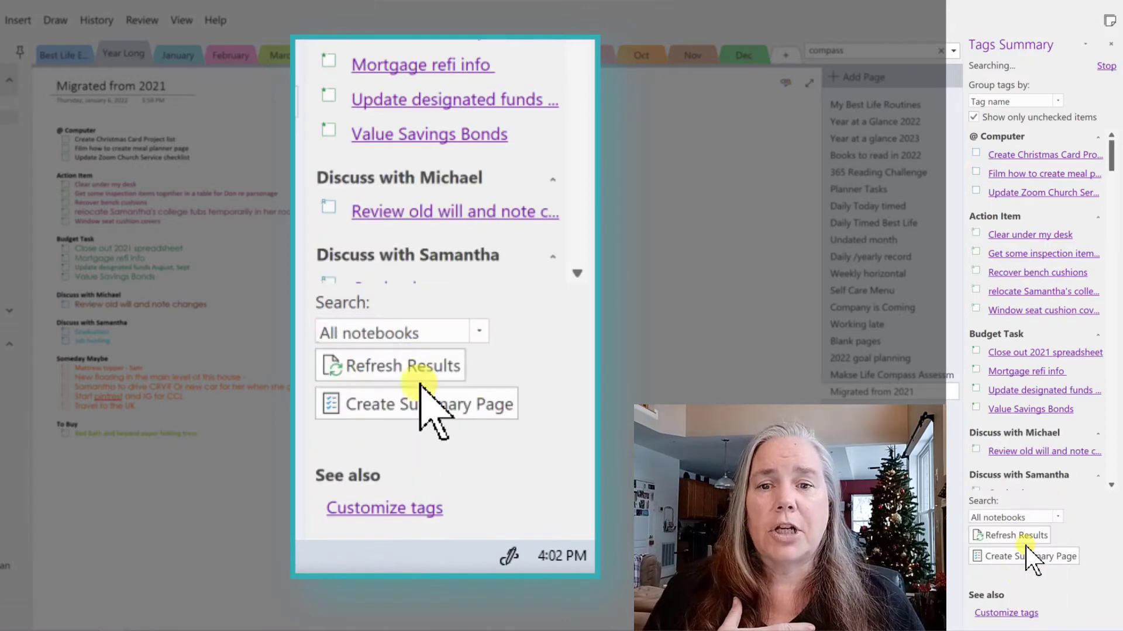
pyautogui.click(1057, 517)
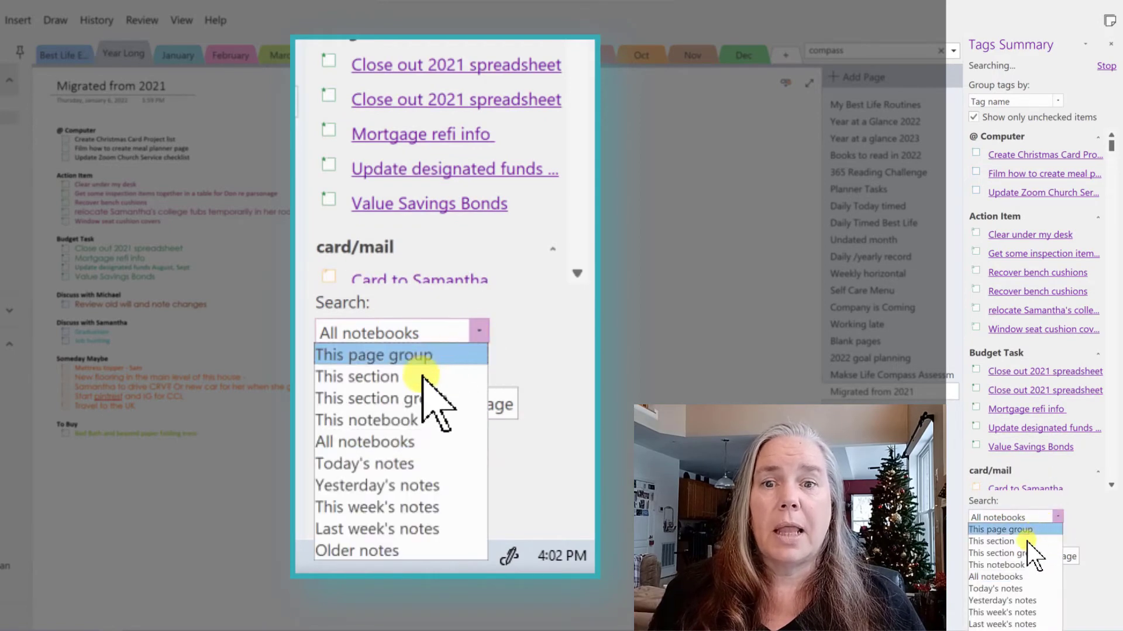
pyautogui.click(1022, 563)
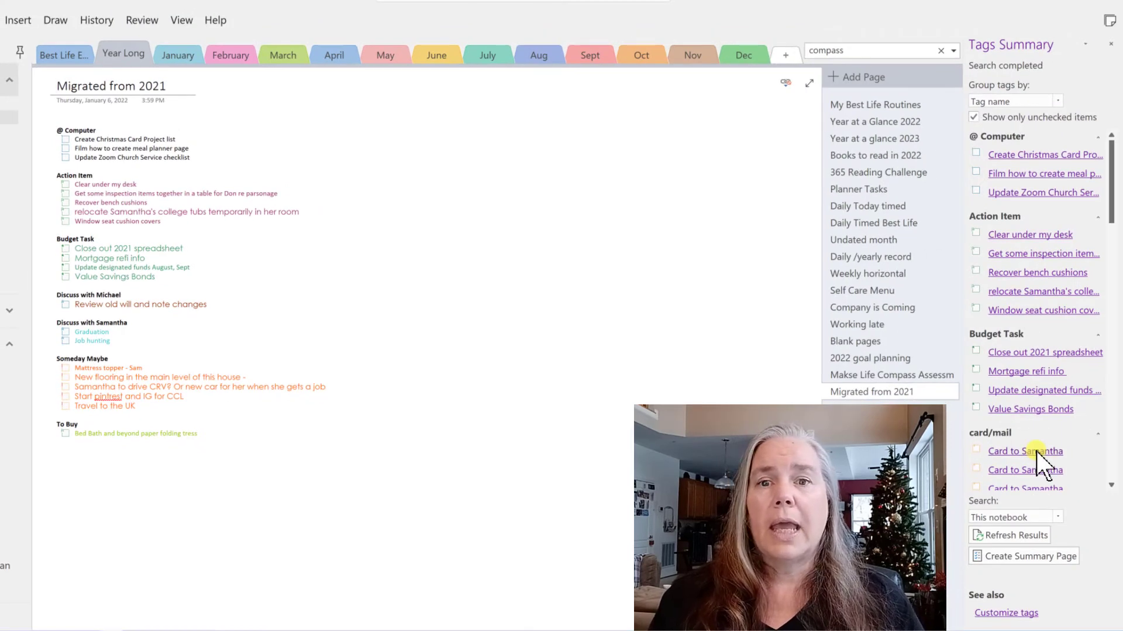
# Step: Jump to the Jan week 1 page through the Card to Samantha entry in Tags Summary
pyautogui.click(1035, 453)
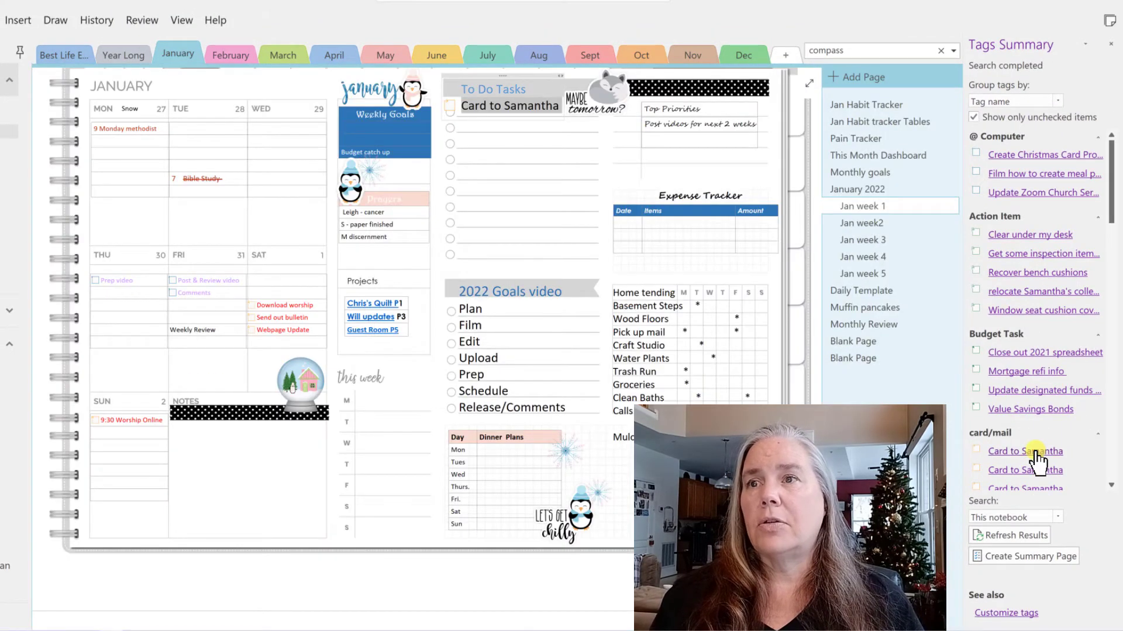
pyautogui.scroll(1, 551, 218)
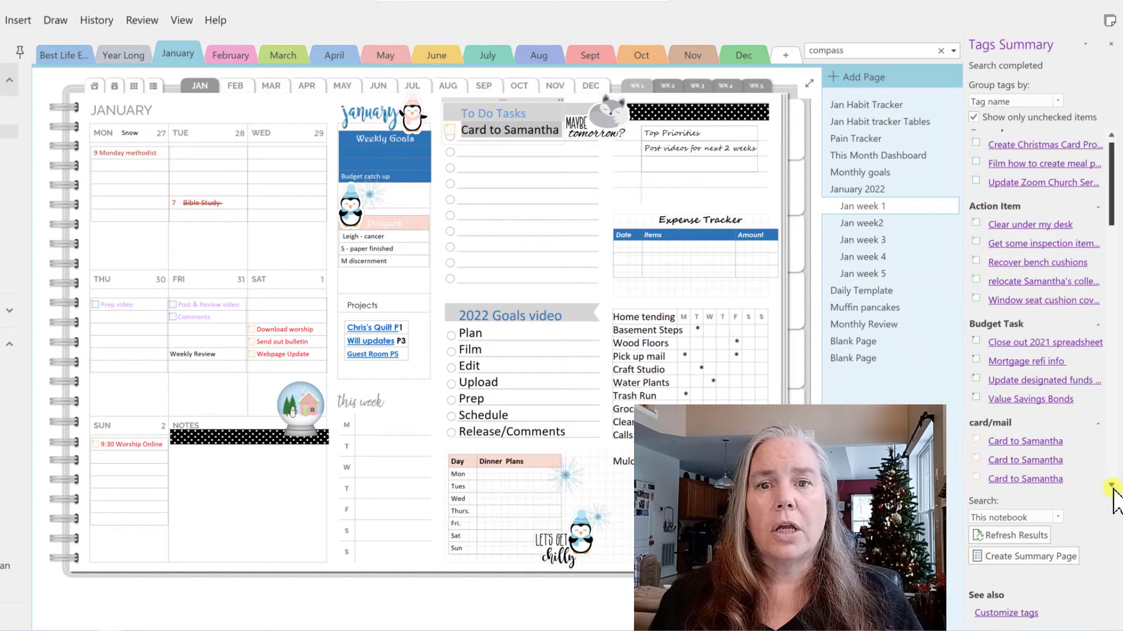
pyautogui.click(1112, 486)
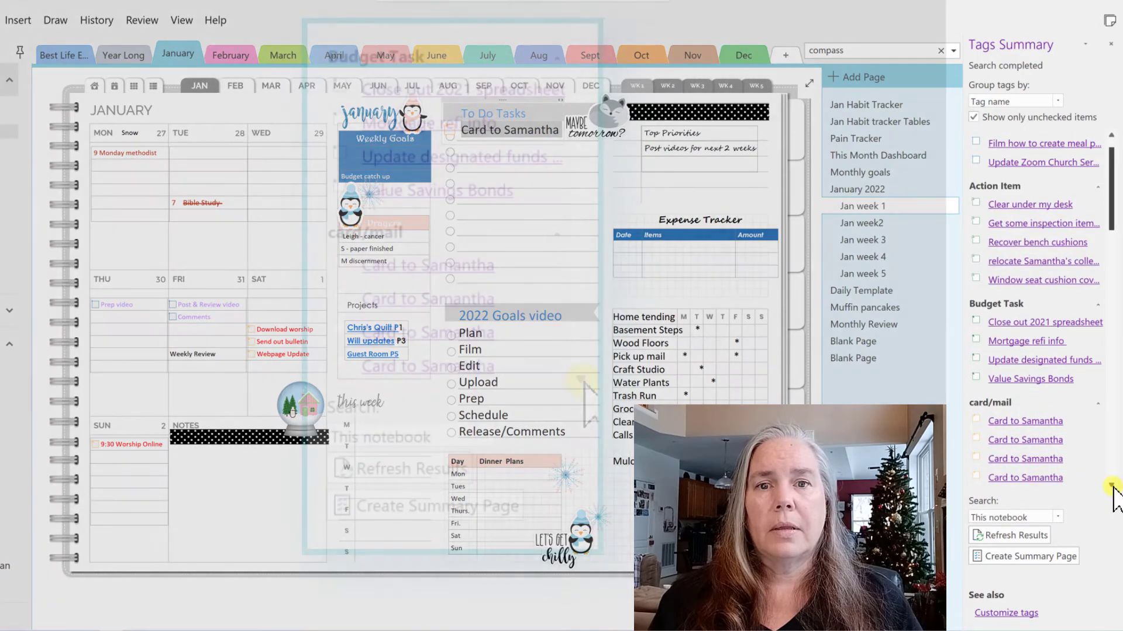
pyautogui.click(1113, 489)
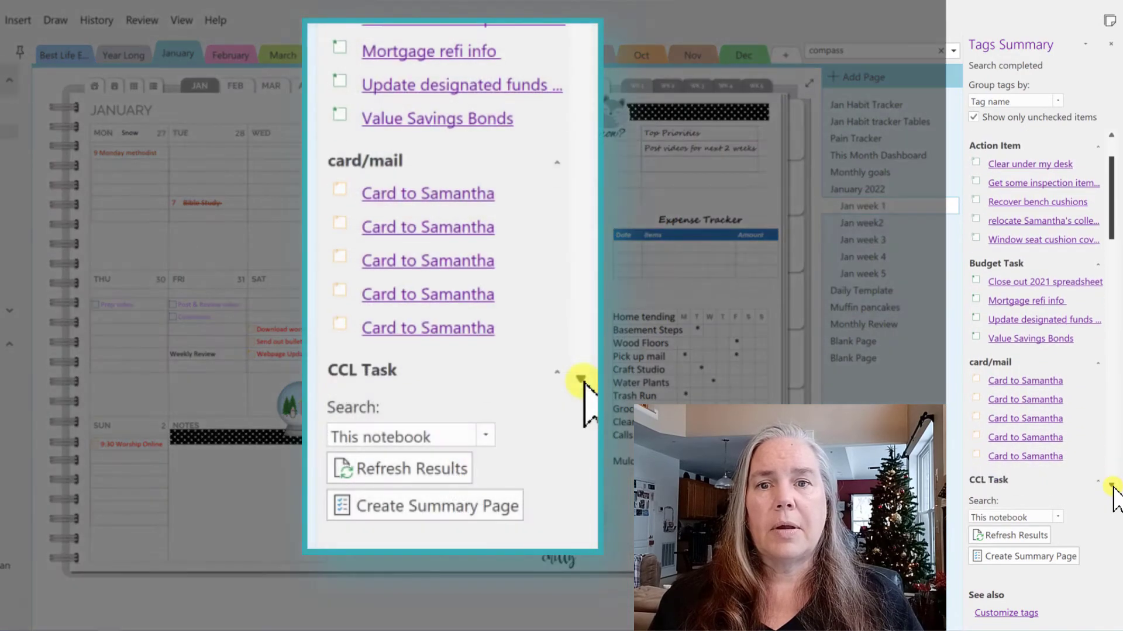
# Step: Scroll the Tags Summary pane down to the To Buy group showing Washer fluid
pyautogui.click(1111, 487)
pyautogui.click(1112, 487)
pyautogui.click(1113, 486)
pyautogui.click(1112, 487)
pyautogui.click(1113, 485)
pyautogui.click(1112, 486)
pyautogui.click(1113, 486)
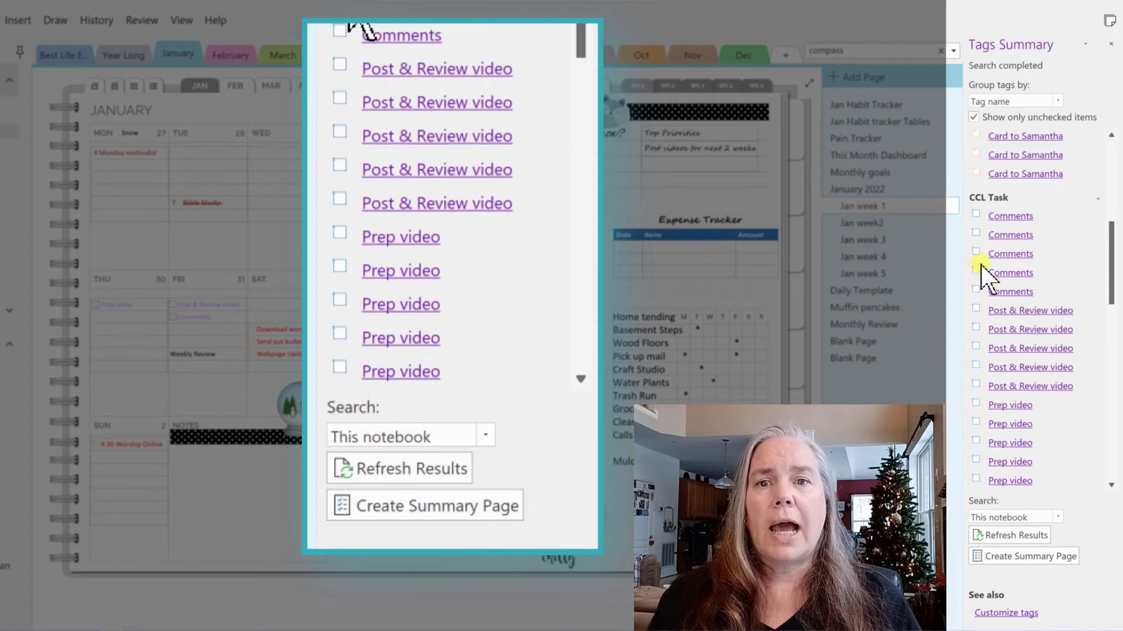
pyautogui.click(667, 330)
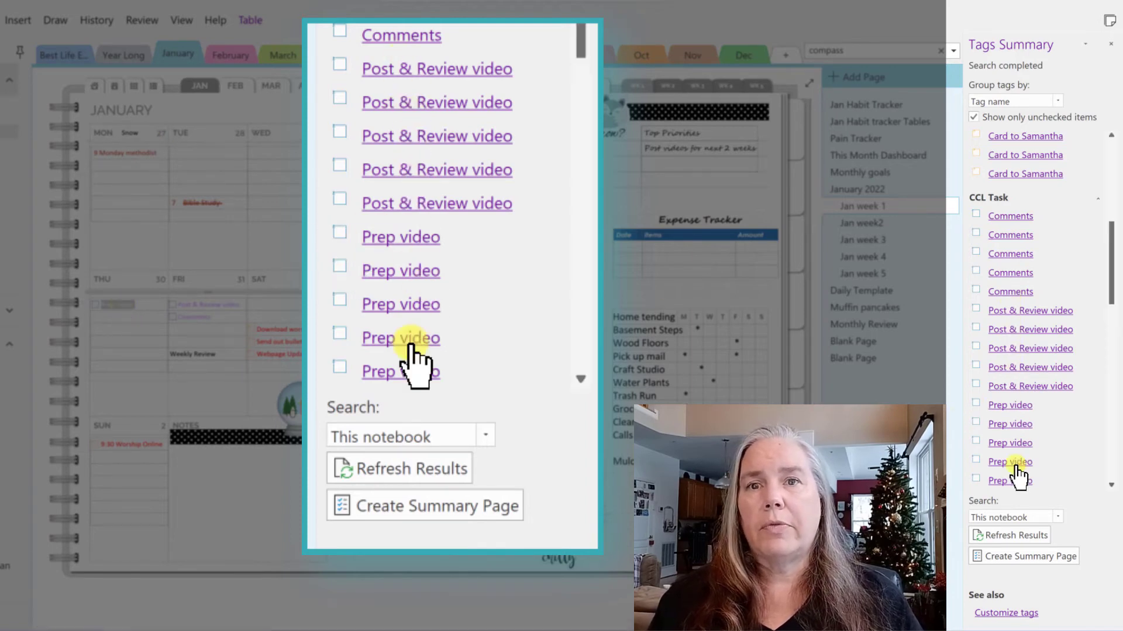
pyautogui.click(1111, 484)
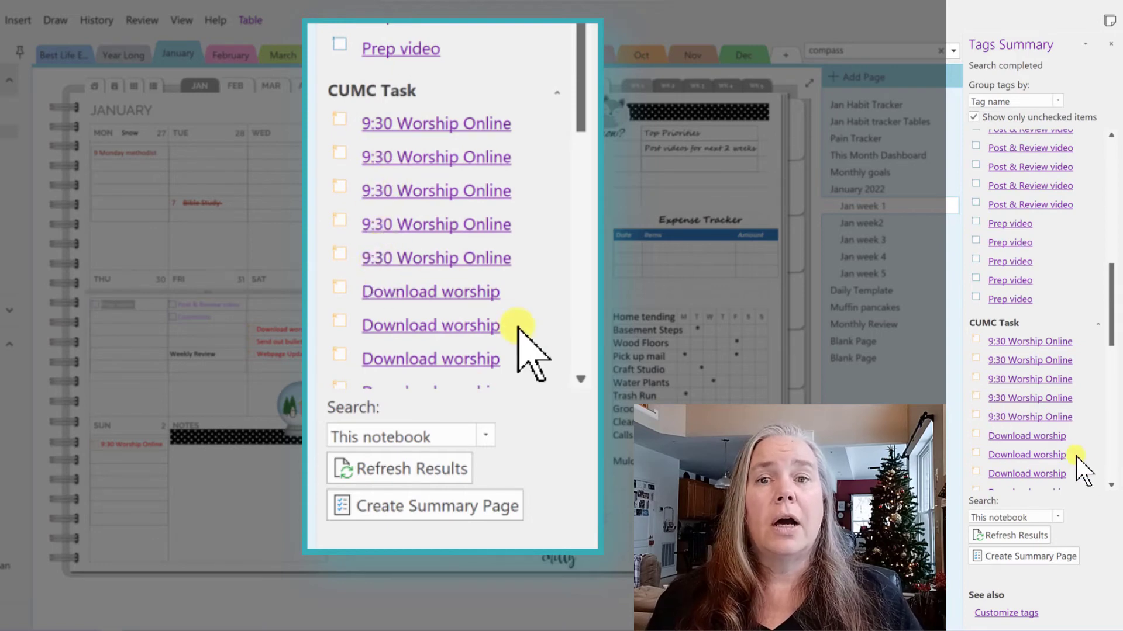
pyautogui.click(1111, 485)
pyautogui.moveTo(1111, 485); pyautogui.dragTo(1112, 489)
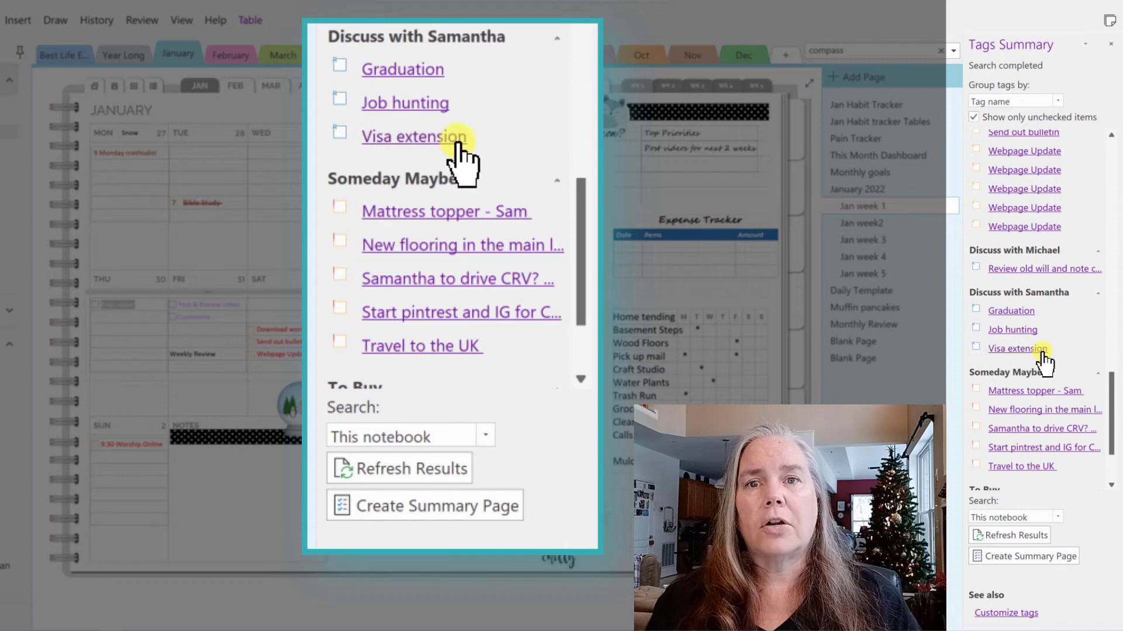
pyautogui.click(1111, 485)
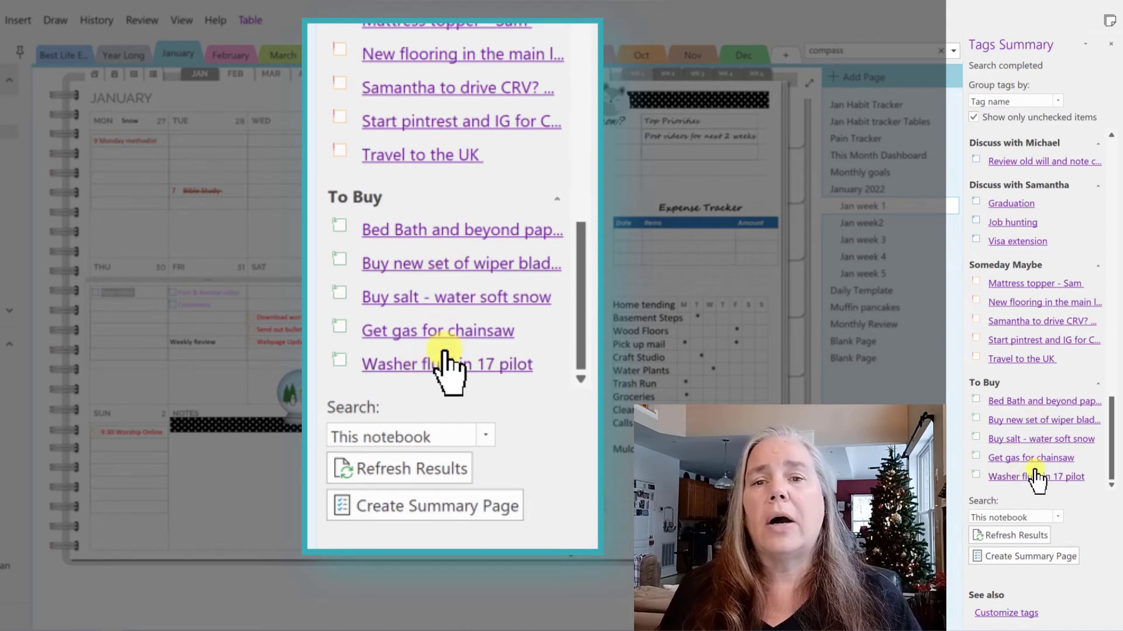
# Step: Check off chainsaw gas, salt and washer fluid in Tags Summary and refresh the results
pyautogui.click(976, 457)
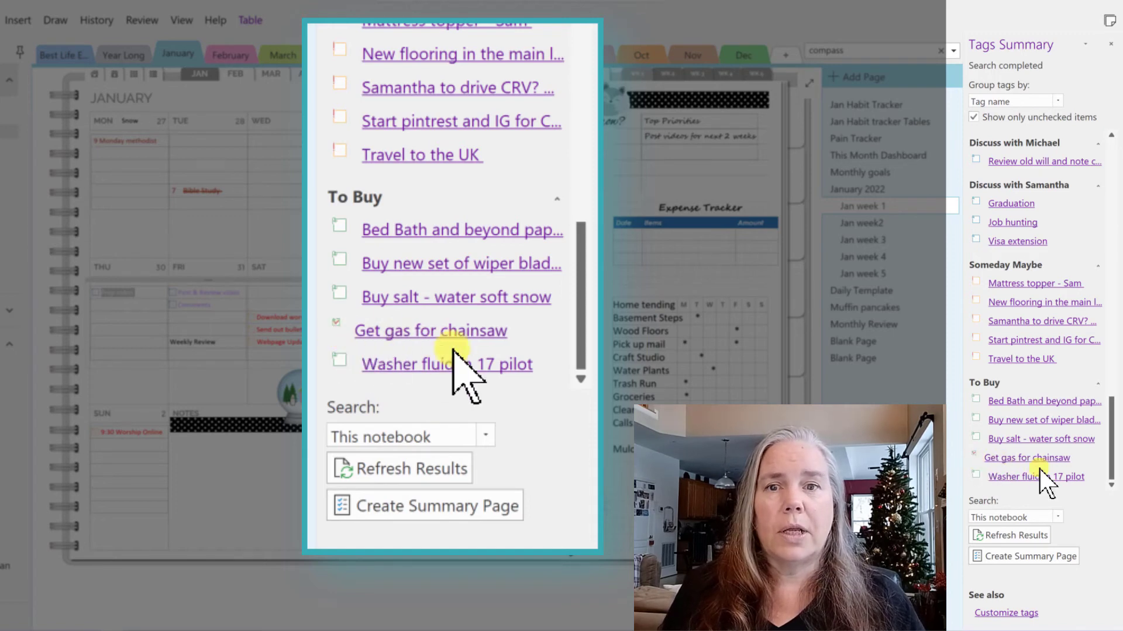
pyautogui.click(976, 436)
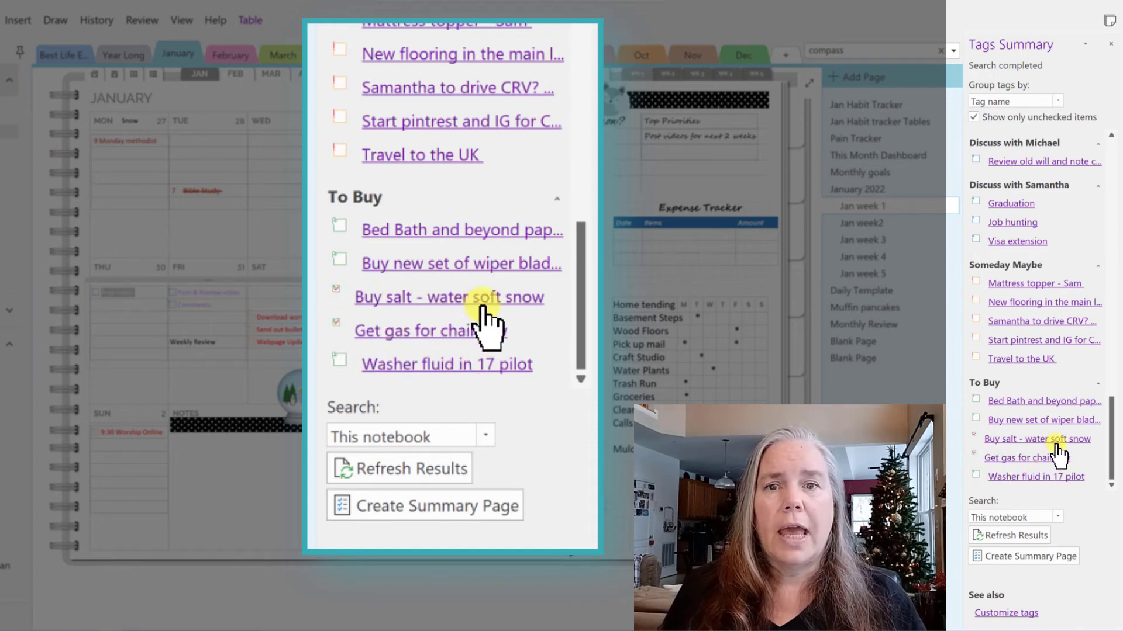
pyautogui.click(976, 476)
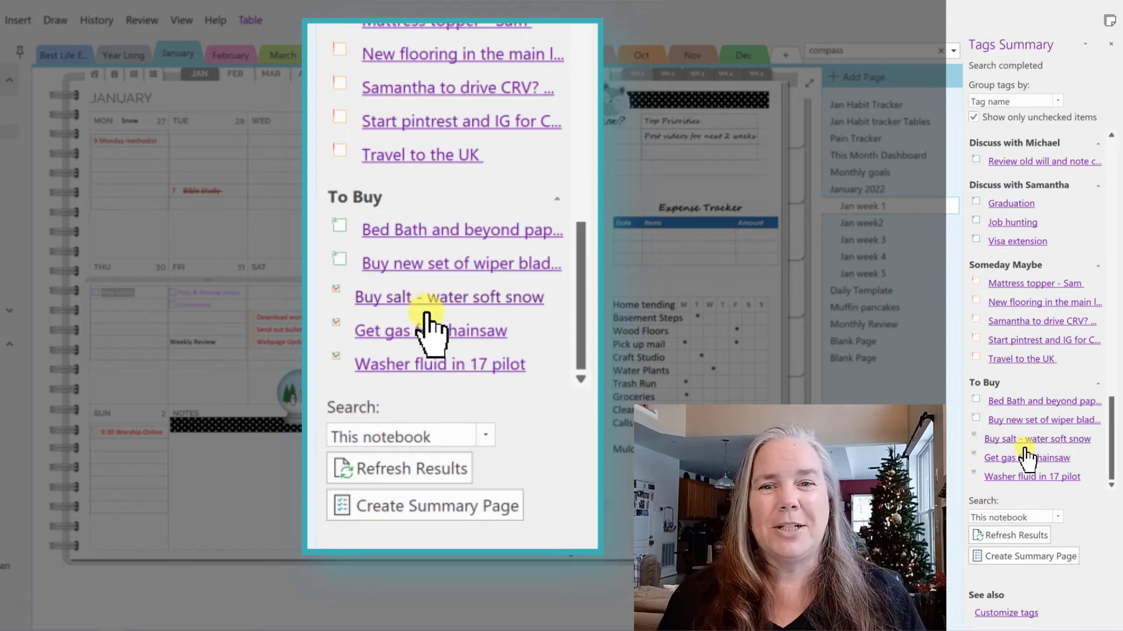
pyautogui.click(1015, 533)
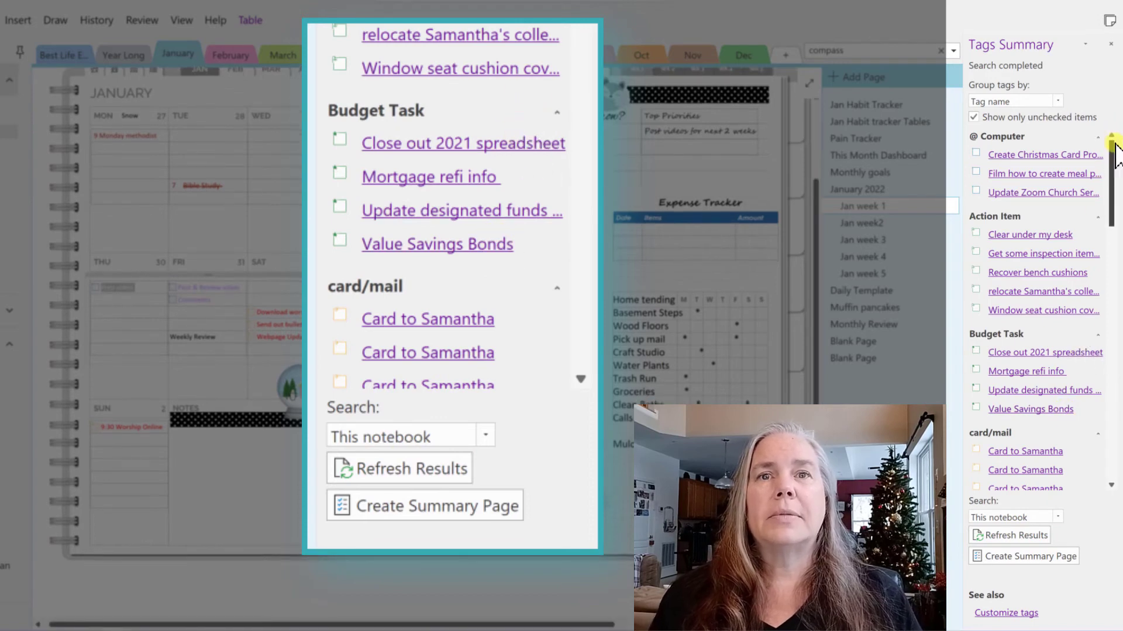
pyautogui.moveTo(1112, 149); pyautogui.dragTo(1116, 418)
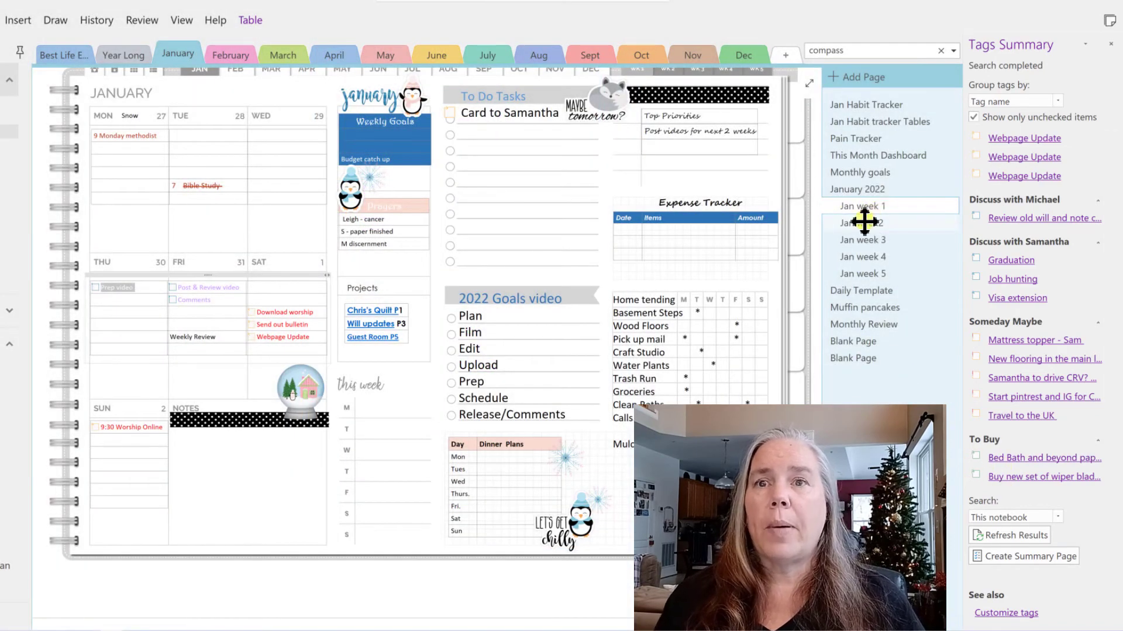
# Step: Open the Jan week2 planner page to see the purchases checked off
pyautogui.click(863, 223)
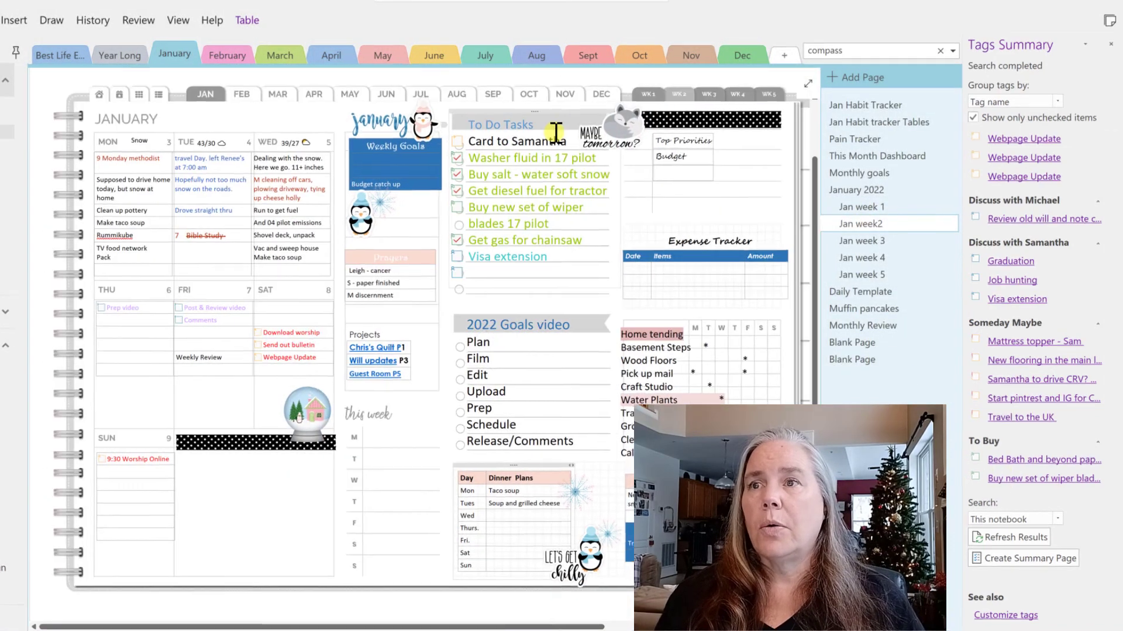